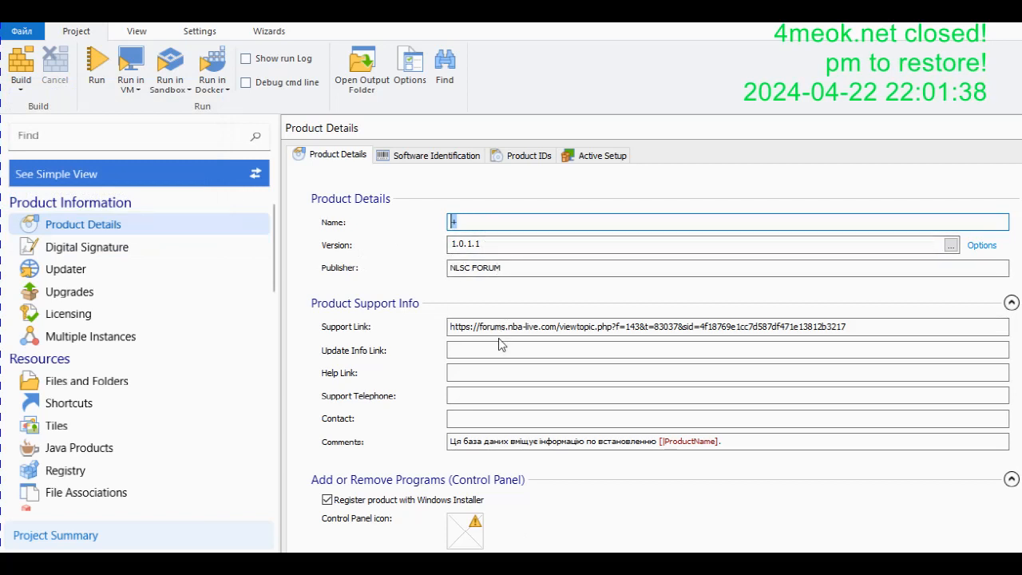
Review the product details, from support info and Control Panel options to the license agreement, expanding and collapsing the Readme section.
scroll(441, 403, "down", 3)
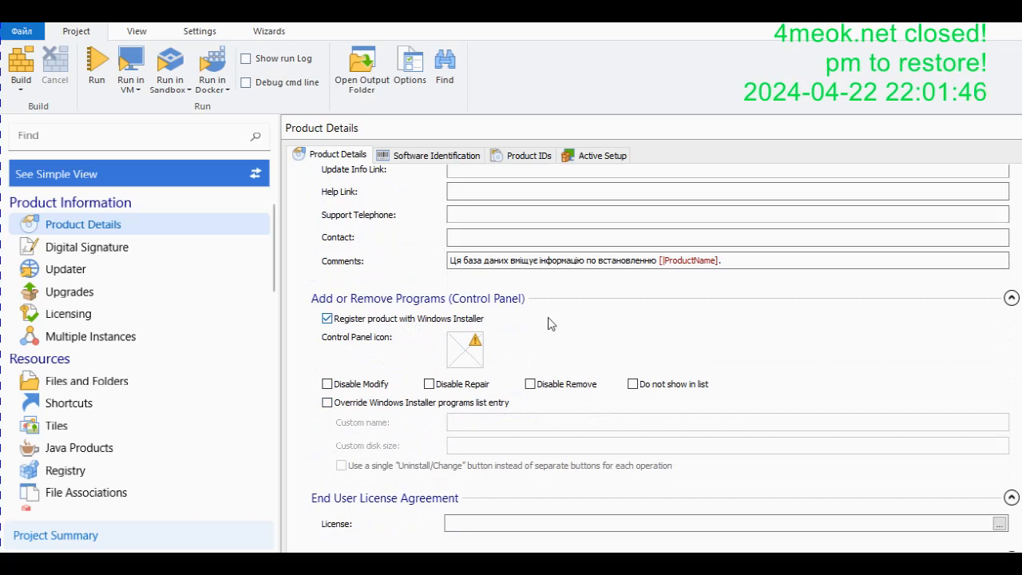
scroll(548, 318, "down", 1)
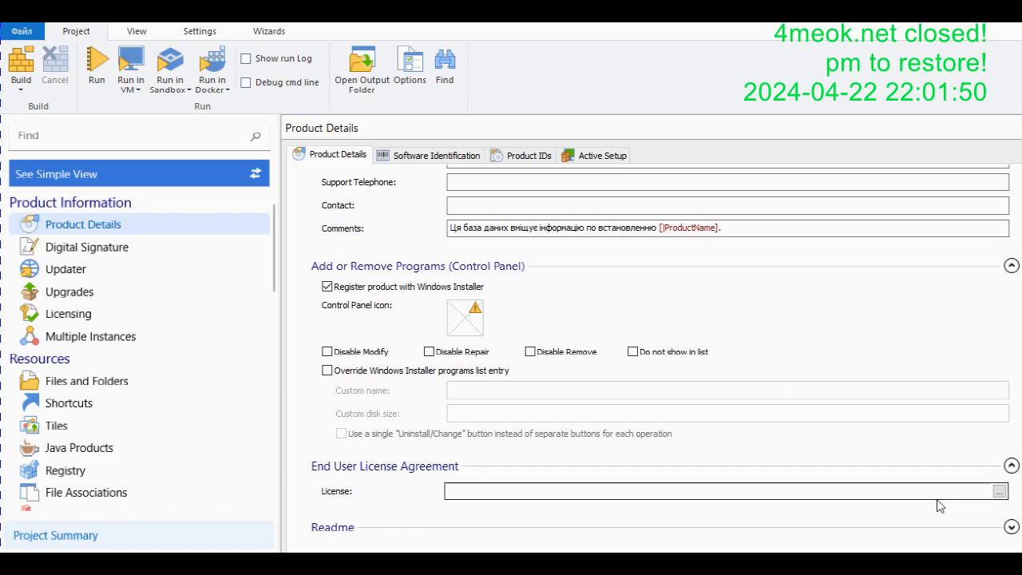
left_click(1011, 528)
scroll(672, 427, "down", 2)
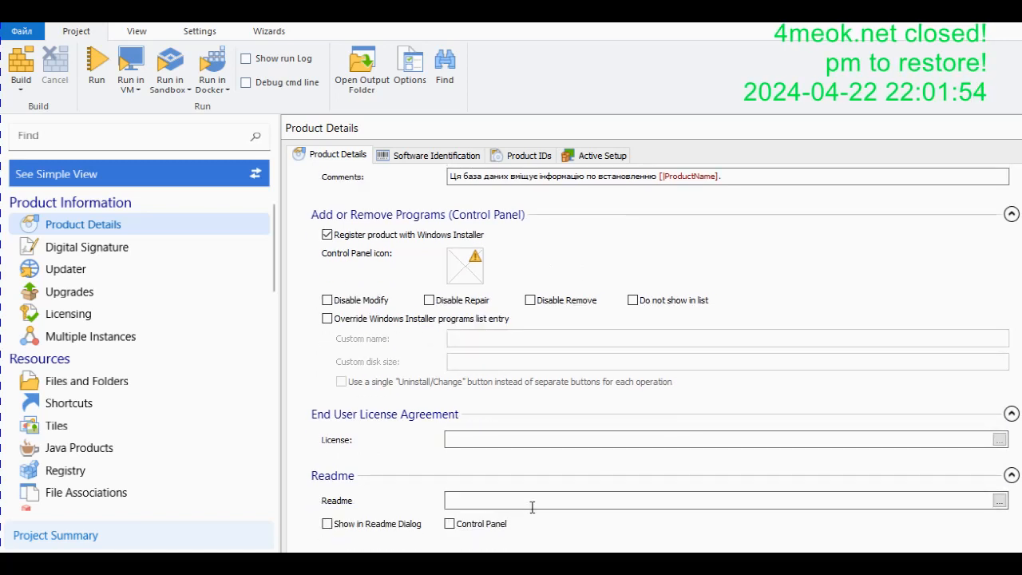
left_click(1011, 477)
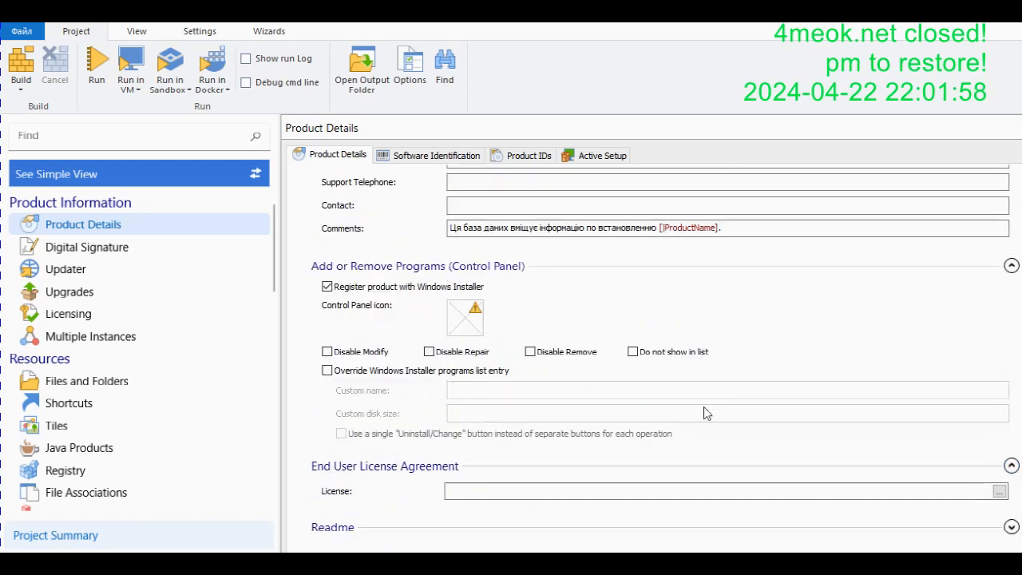
scroll(680, 348, "up", 5)
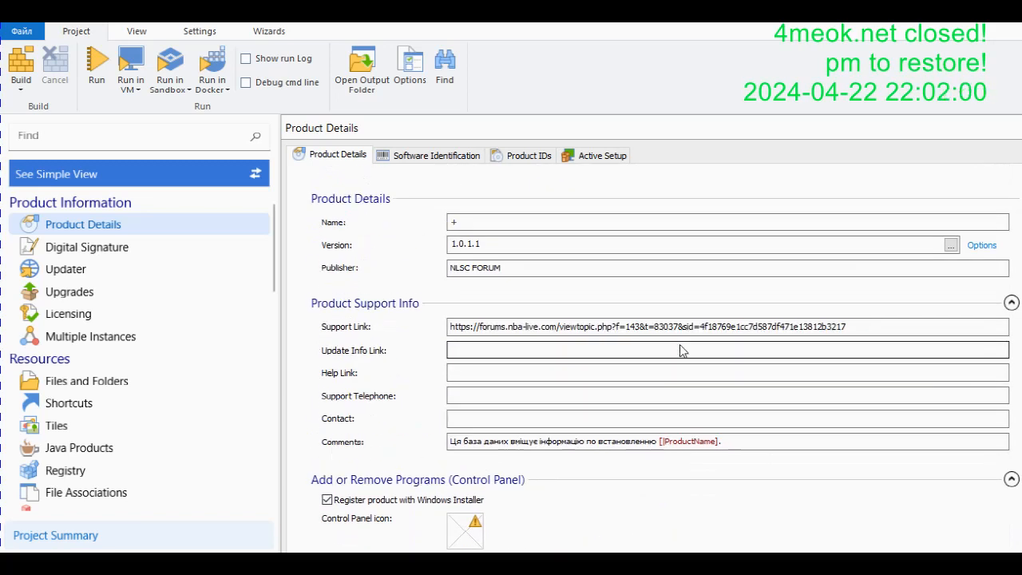
Examine the product's Software Identification, its Product IDs for English and Ukrainian, and the Active Setup commands.
left_click(423, 157)
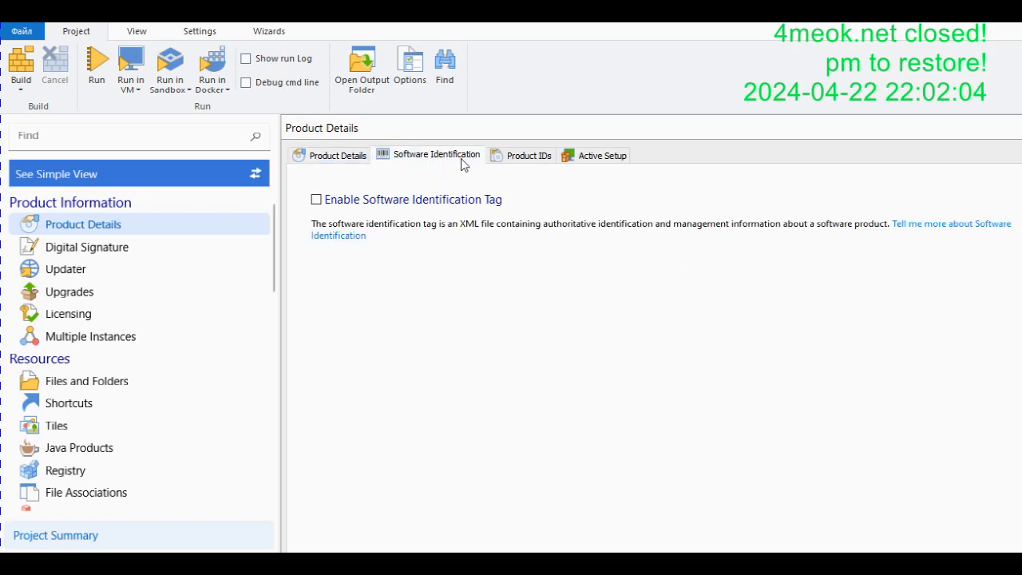
left_click(528, 158)
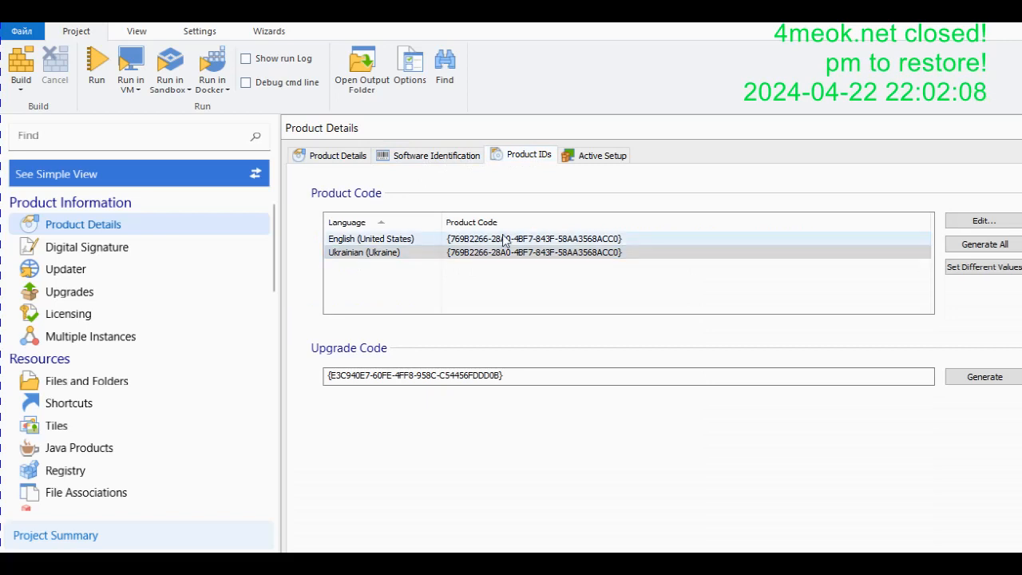
left_click(444, 252)
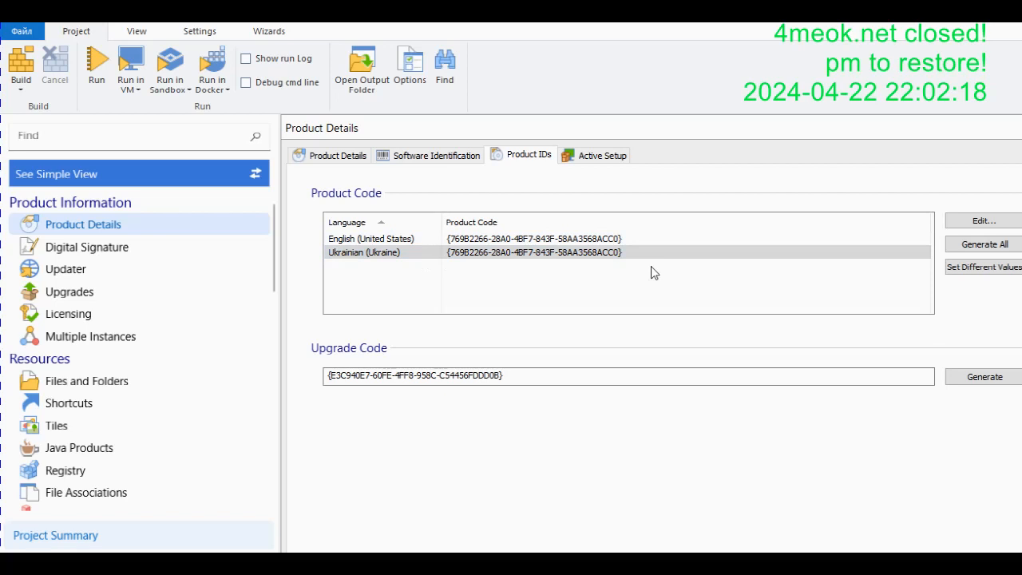
left_click(476, 242)
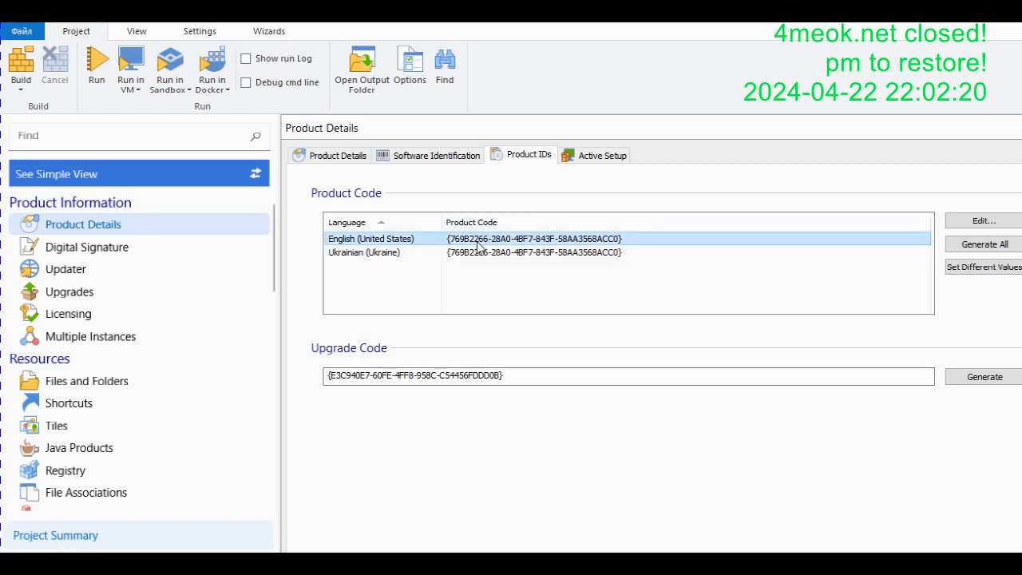
left_click(499, 256)
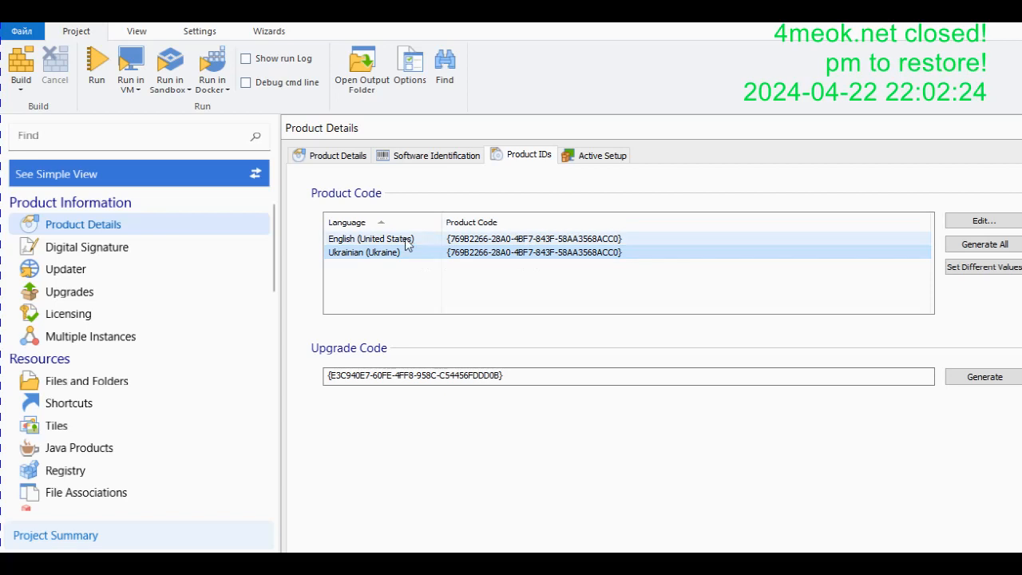
left_click(594, 158)
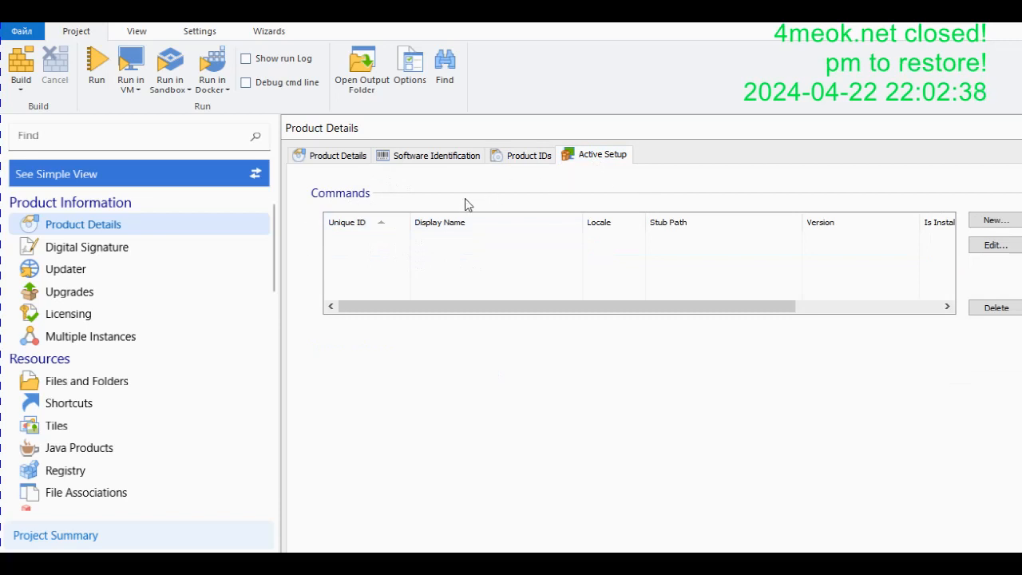
Examine the Digital Signature settings and the list of files configured for signing.
left_click(85, 251)
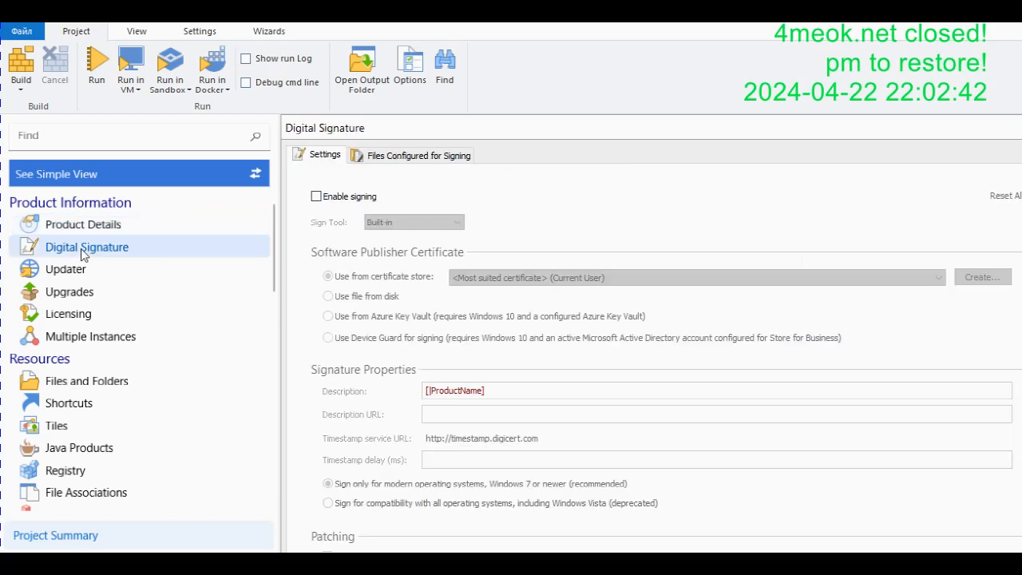
scroll(412, 316, "down", 1)
scroll(412, 316, "up", 1)
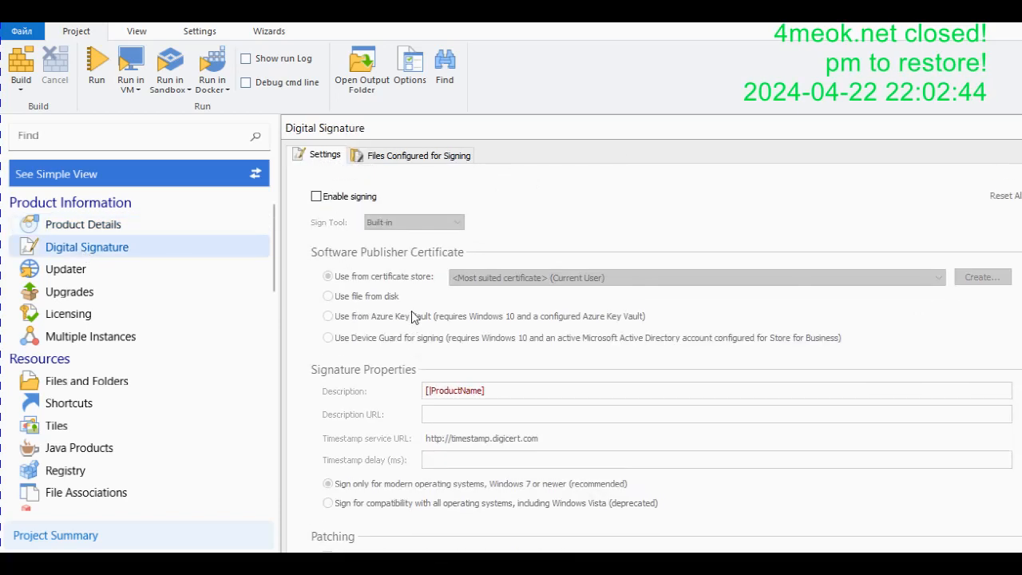
left_click(392, 155)
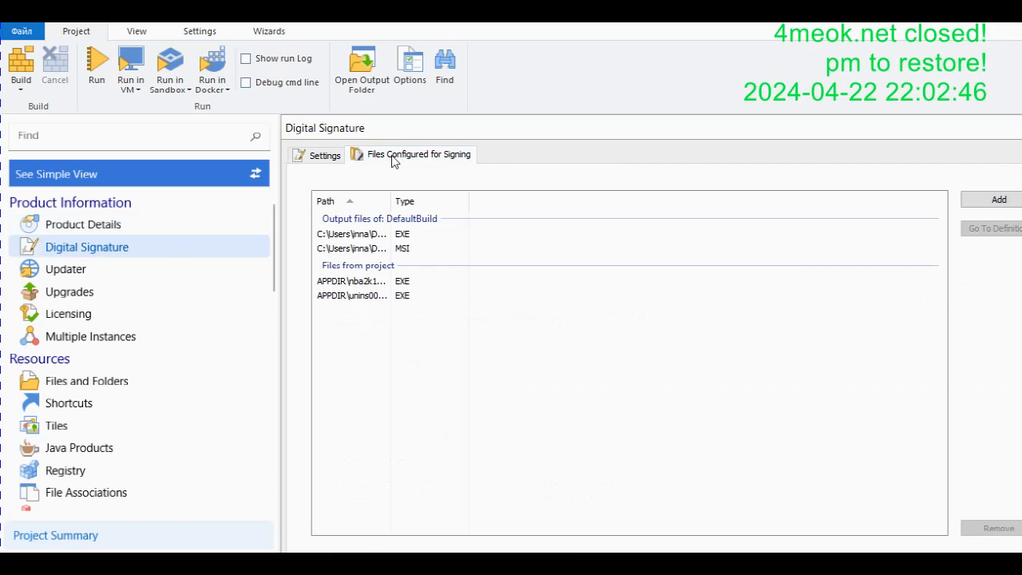
left_click(324, 157)
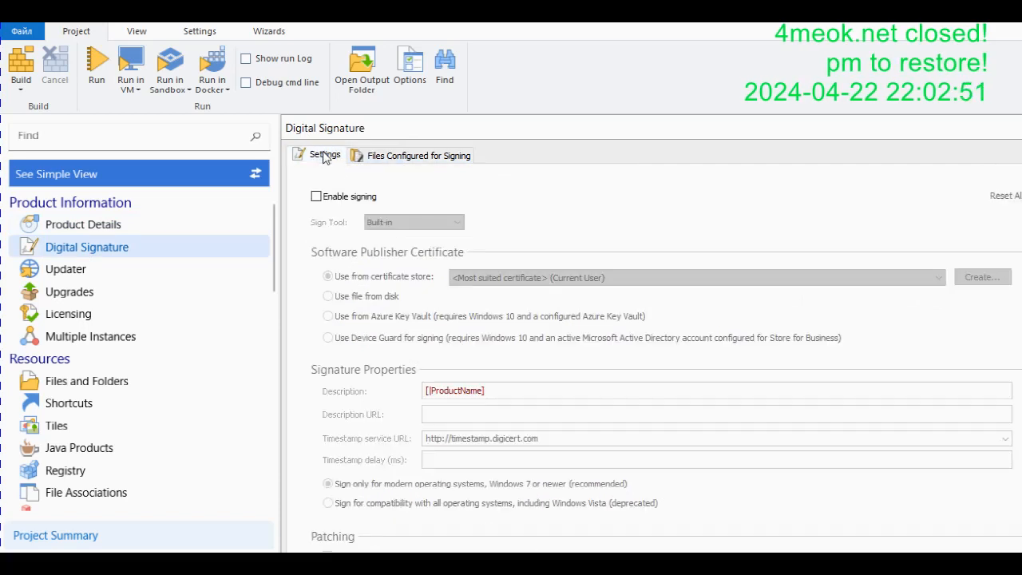
left_click(391, 158)
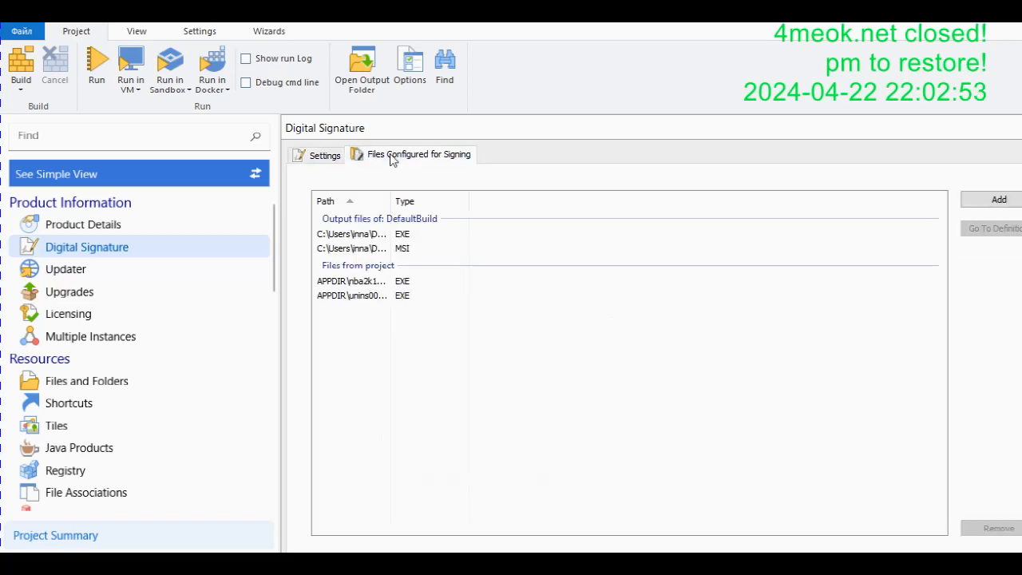
left_click(324, 156)
Review the remaining product information pages: Updater, Upgrades with its version and order options, Licensing, and Multiple Instances.
left_click(78, 270)
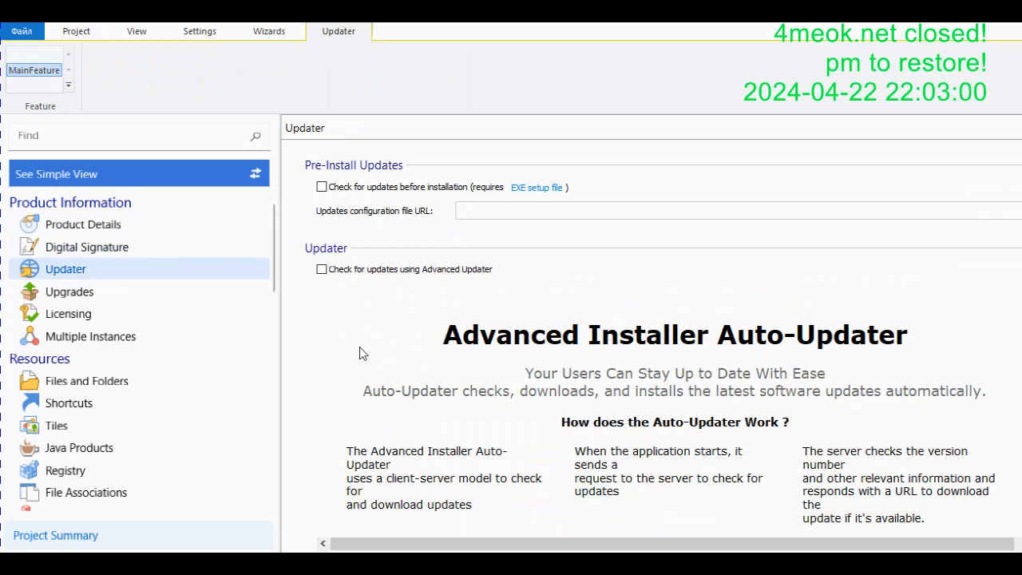
left_click(111, 301)
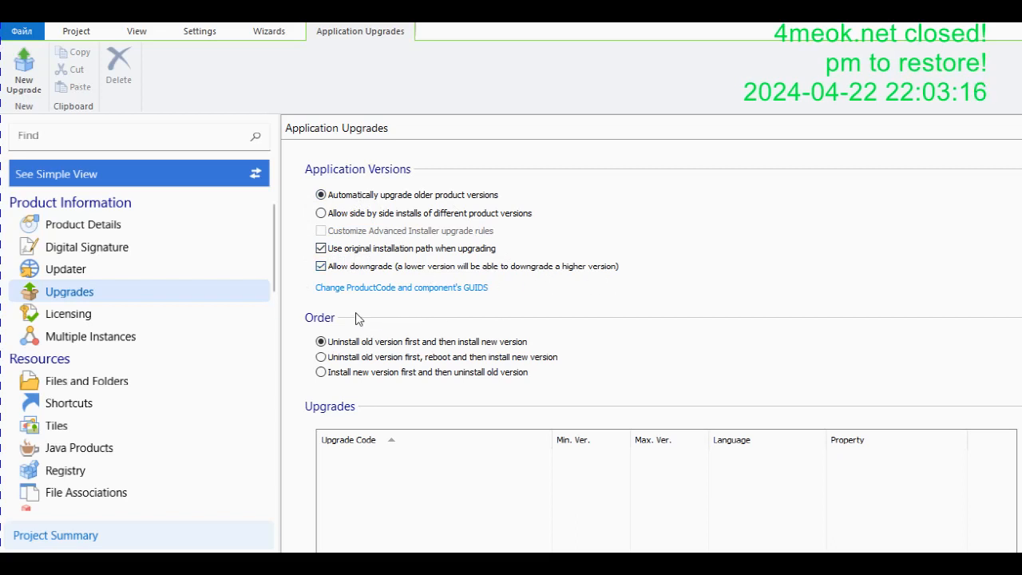
scroll(302, 360, "down", 2)
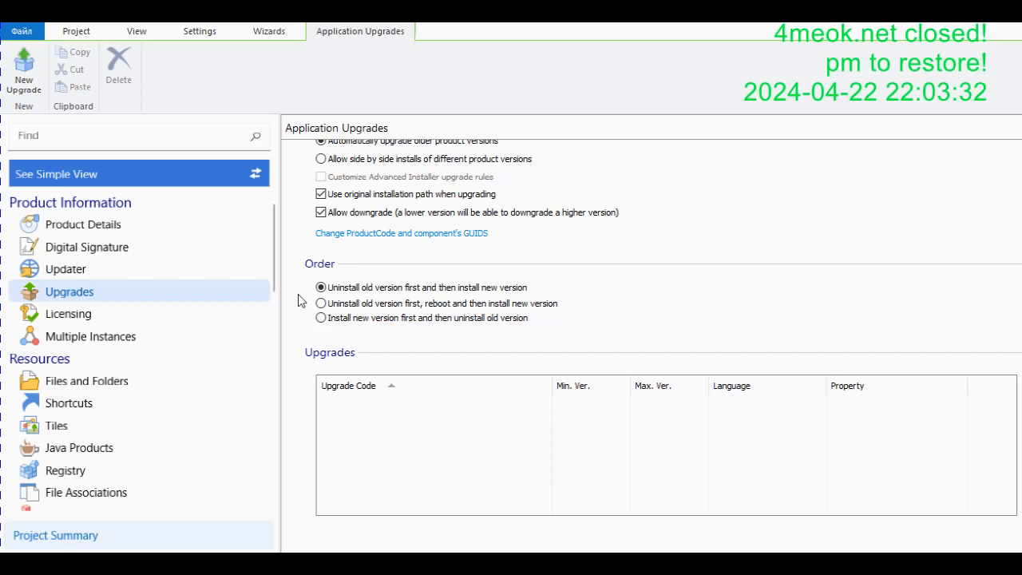
left_click(98, 316)
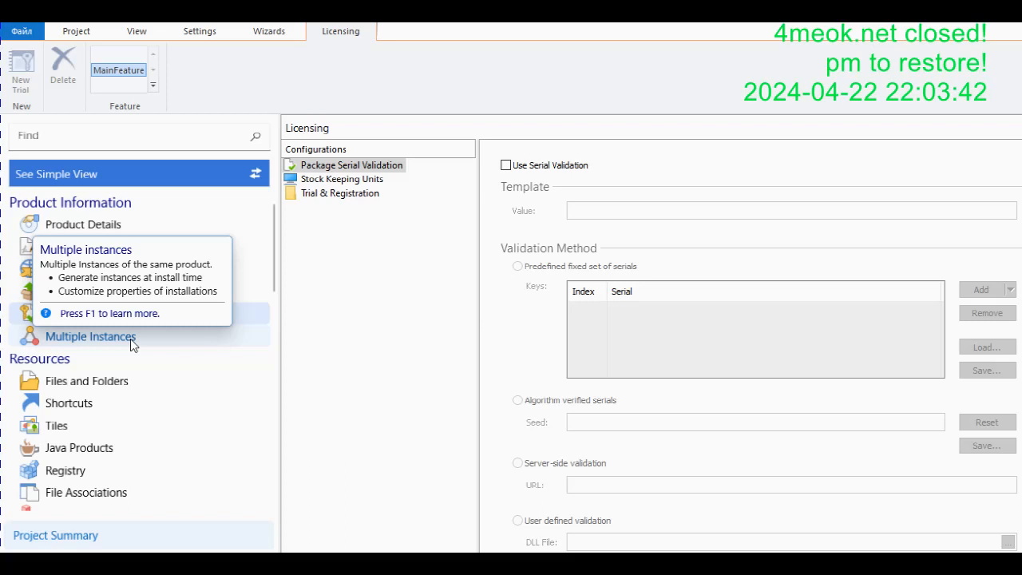
left_click(130, 339)
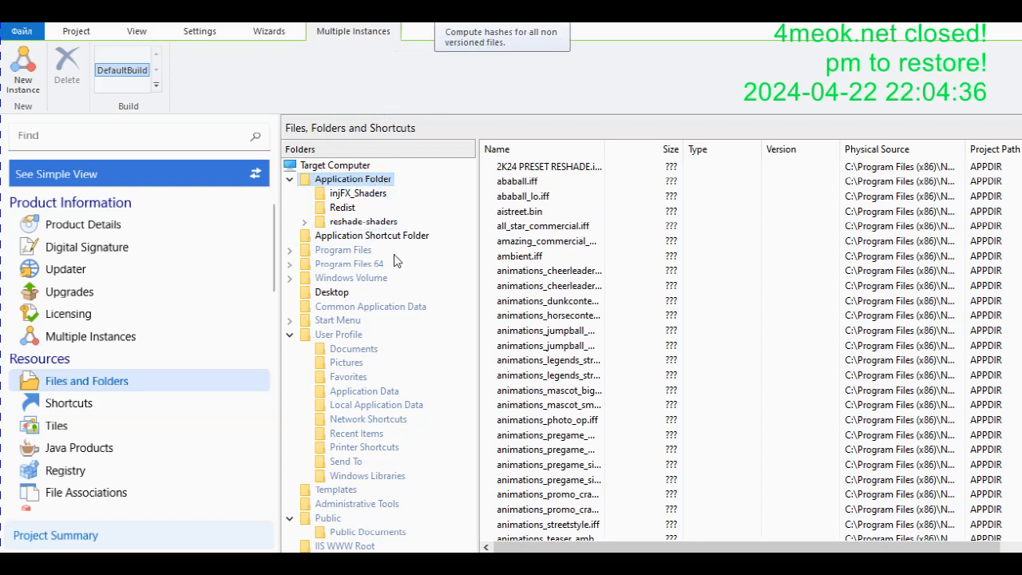
Inspect the Desktop folder's contents in Files and Folders, and review the Shortcuts, Tiles, Java Products and Registry pages.
left_click(337, 294)
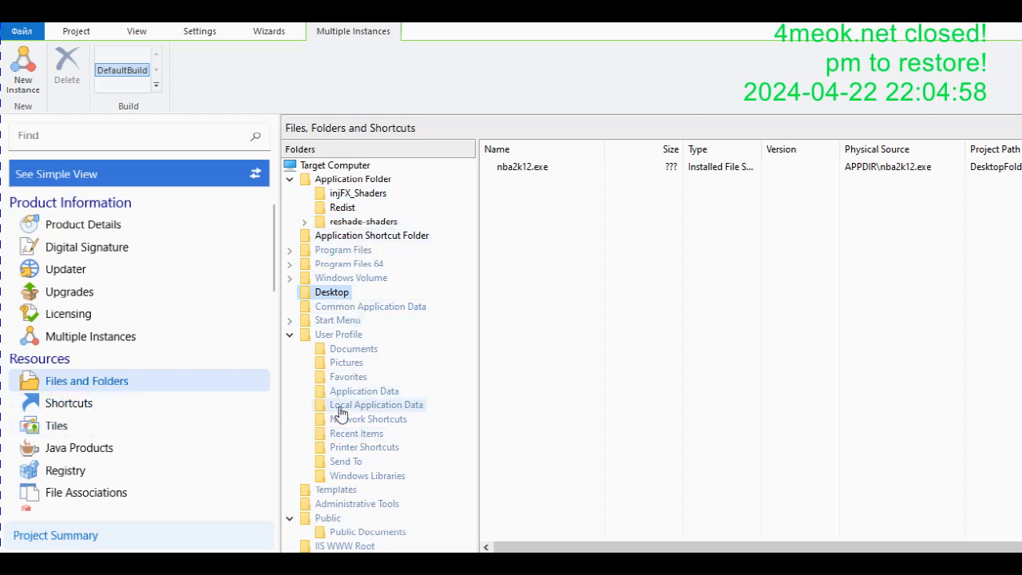
left_click(93, 405)
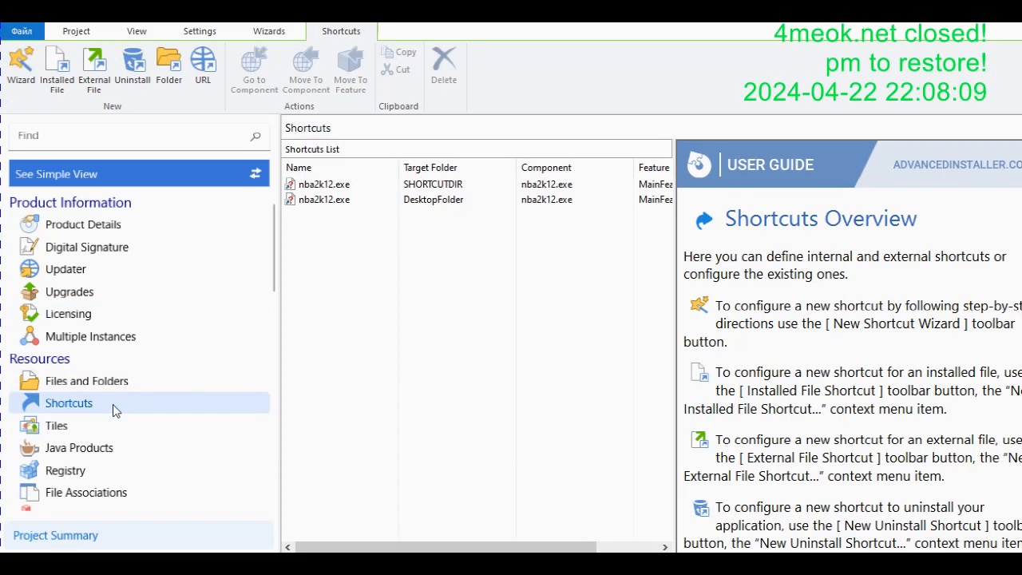
left_click(67, 425)
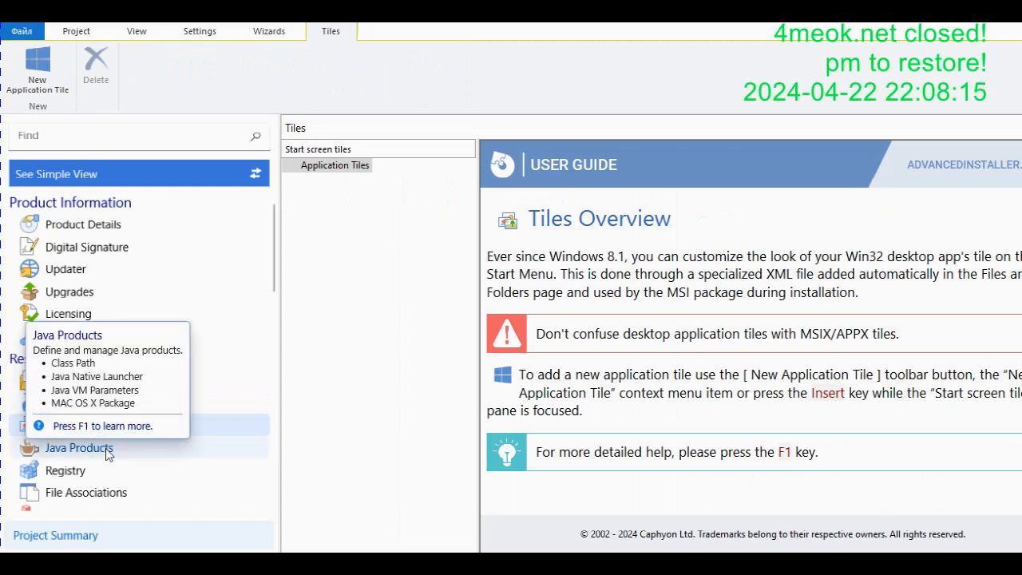
left_click(79, 448)
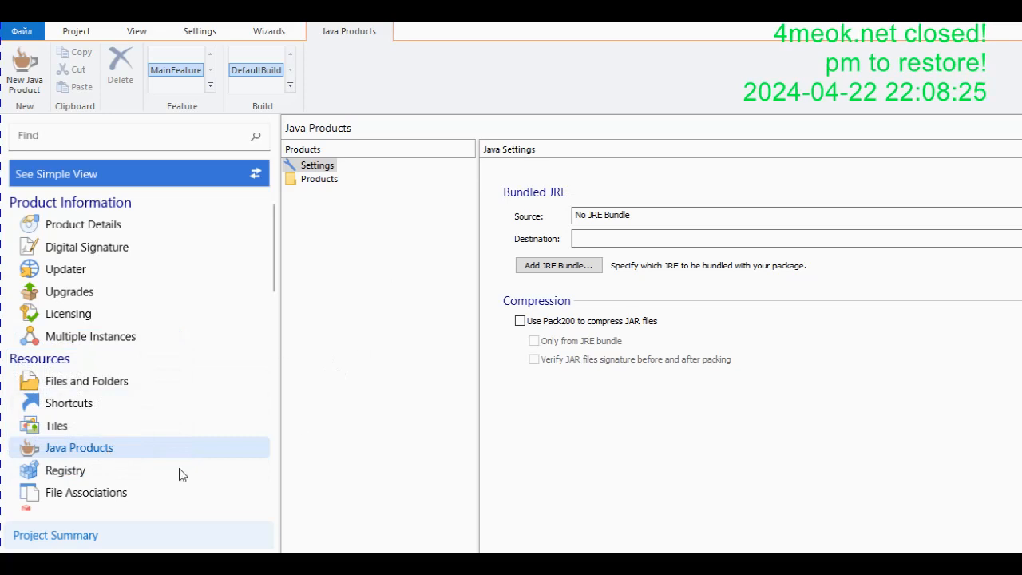
left_click(110, 475)
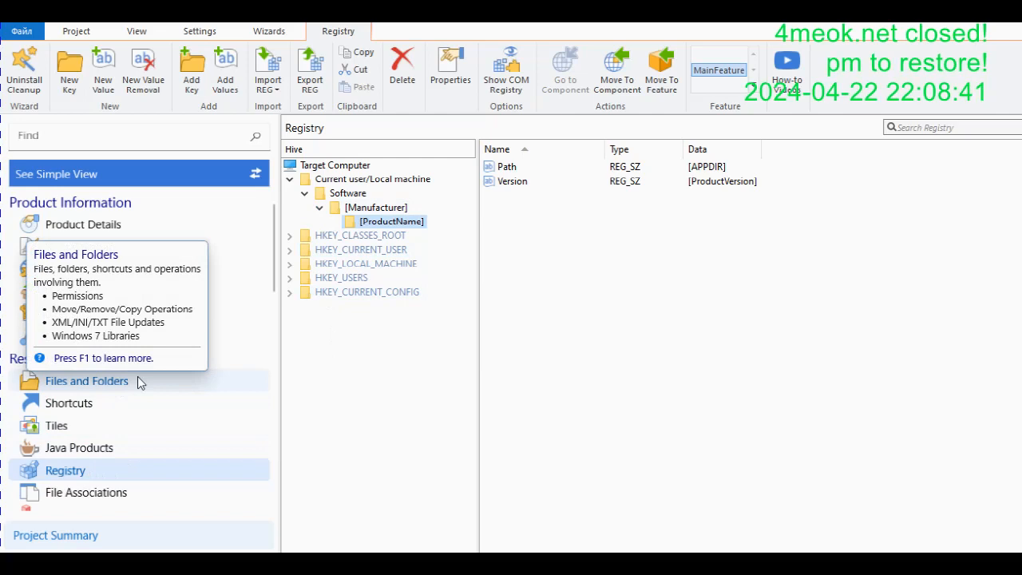
Review the remaining resource pages: File Associations, Assemblies, Drivers and Services.
scroll(97, 471, "down", 3)
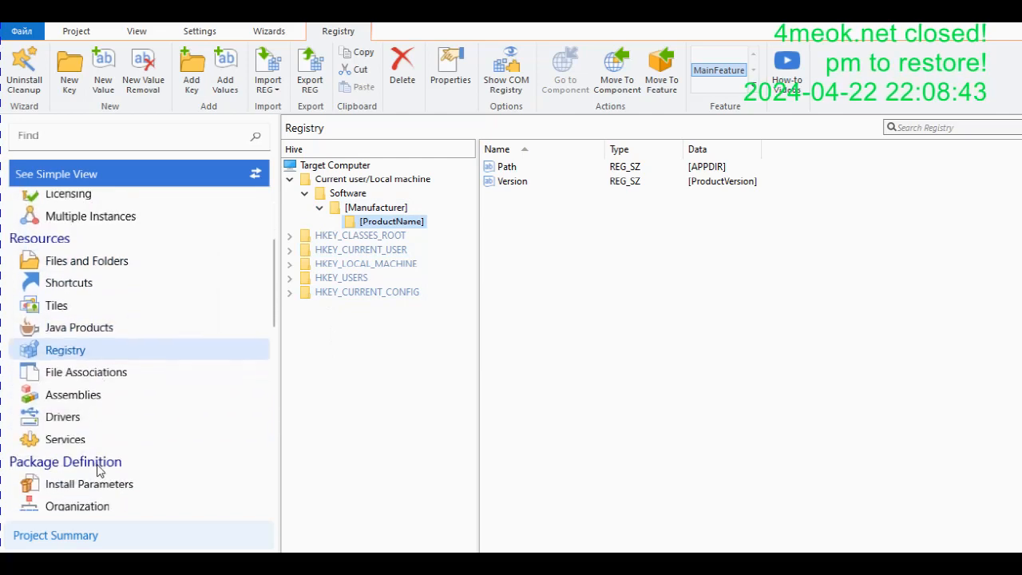
left_click(88, 379)
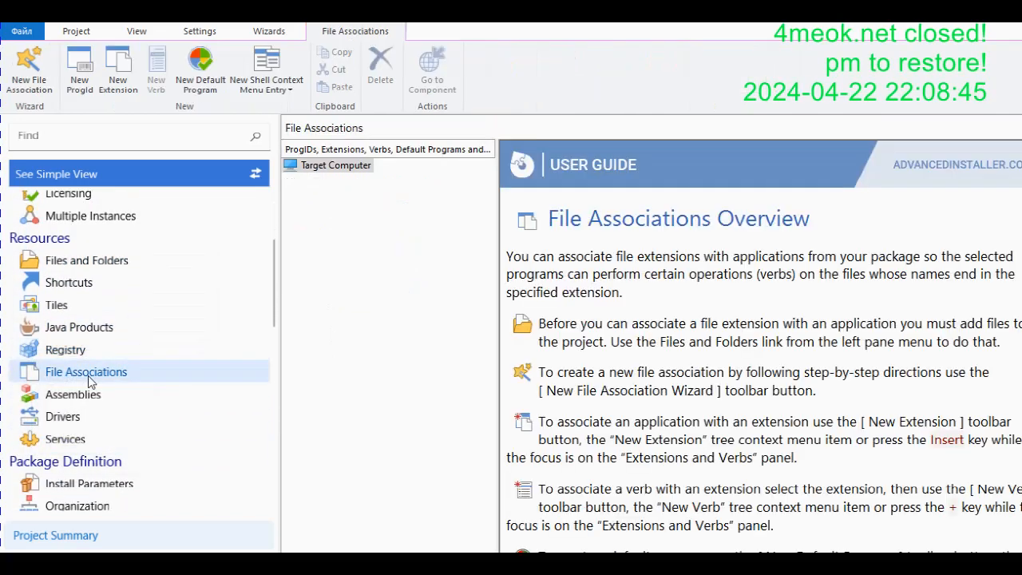
left_click(84, 399)
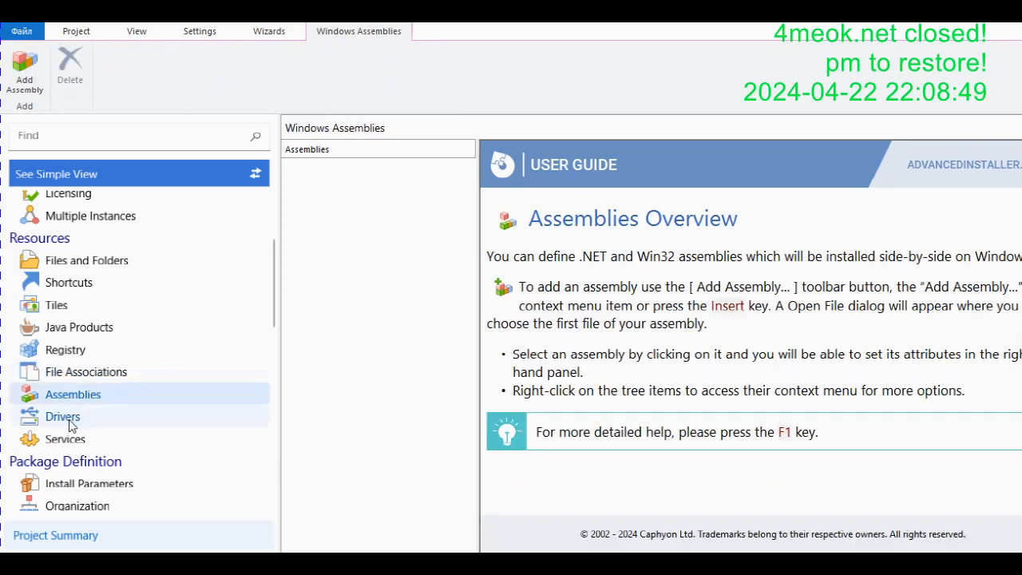
left_click(70, 423)
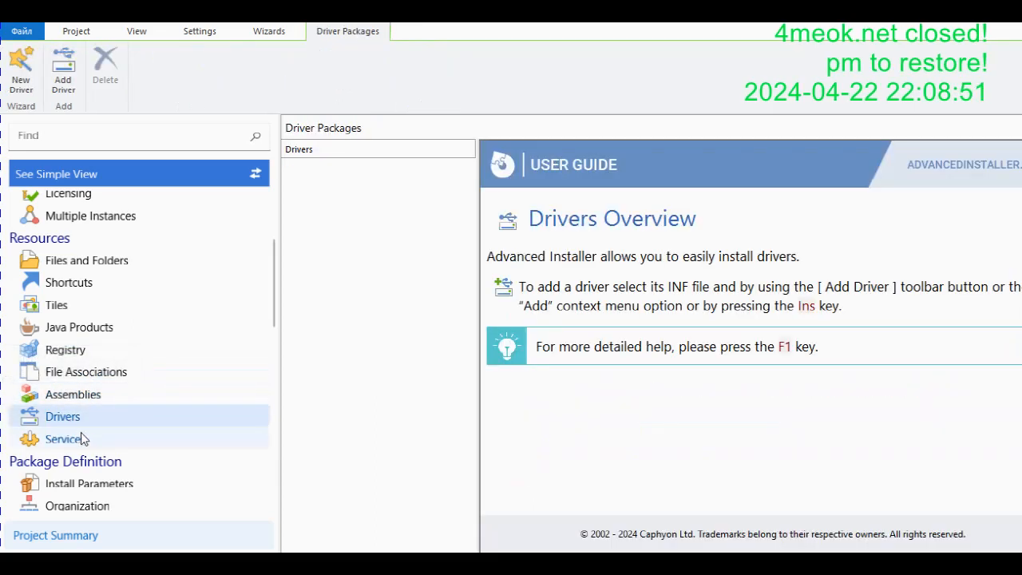
left_click(84, 442)
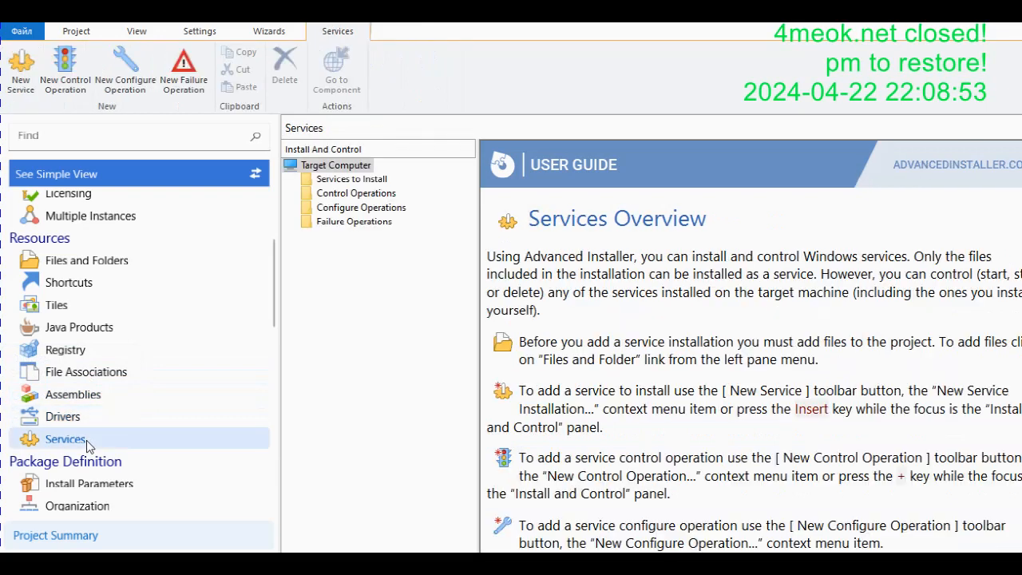
View the Install Parameters and check the available package types, keeping the 32-bit package.
scroll(89, 448, "down", 4)
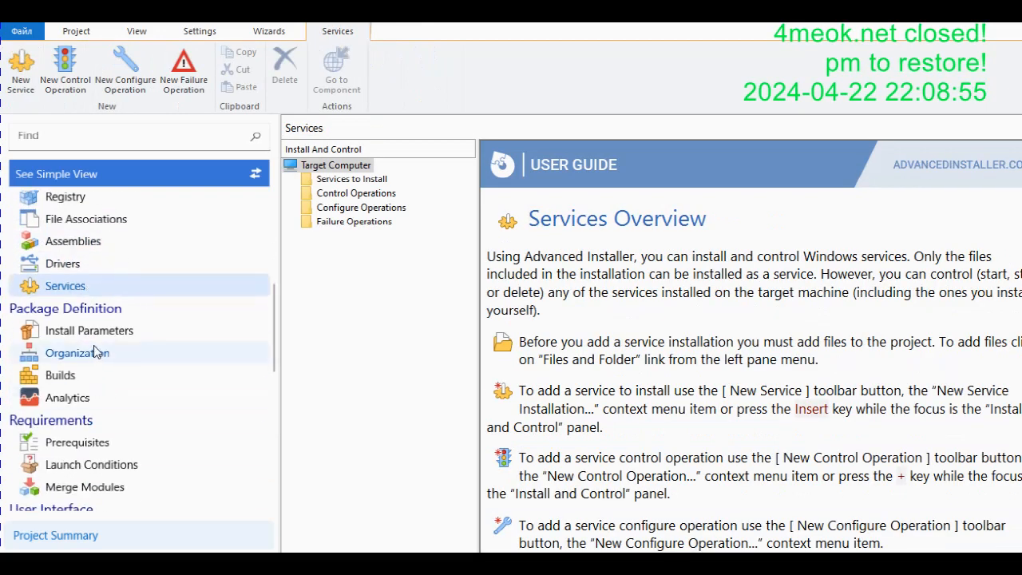
left_click(94, 334)
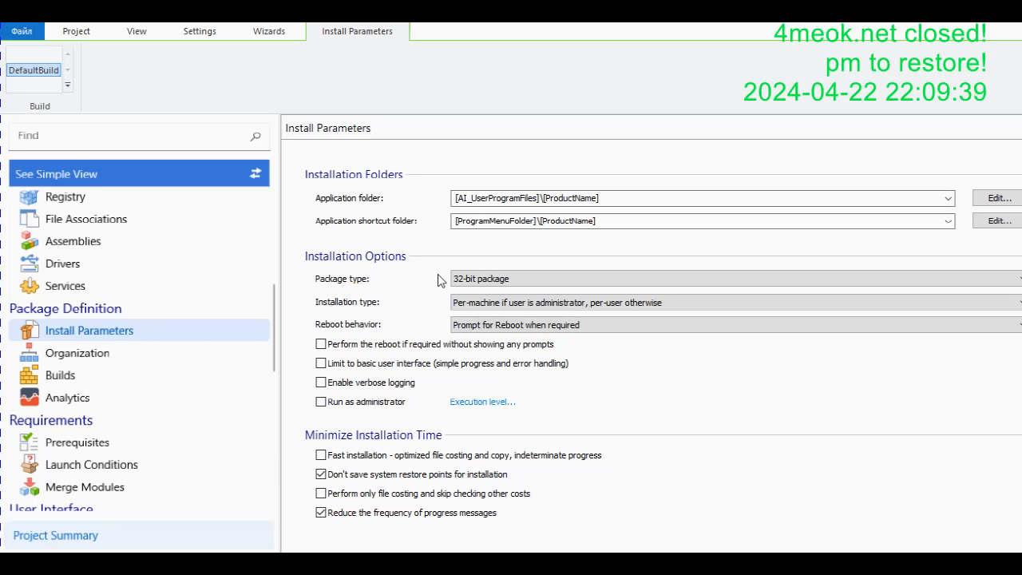
left_click(491, 278)
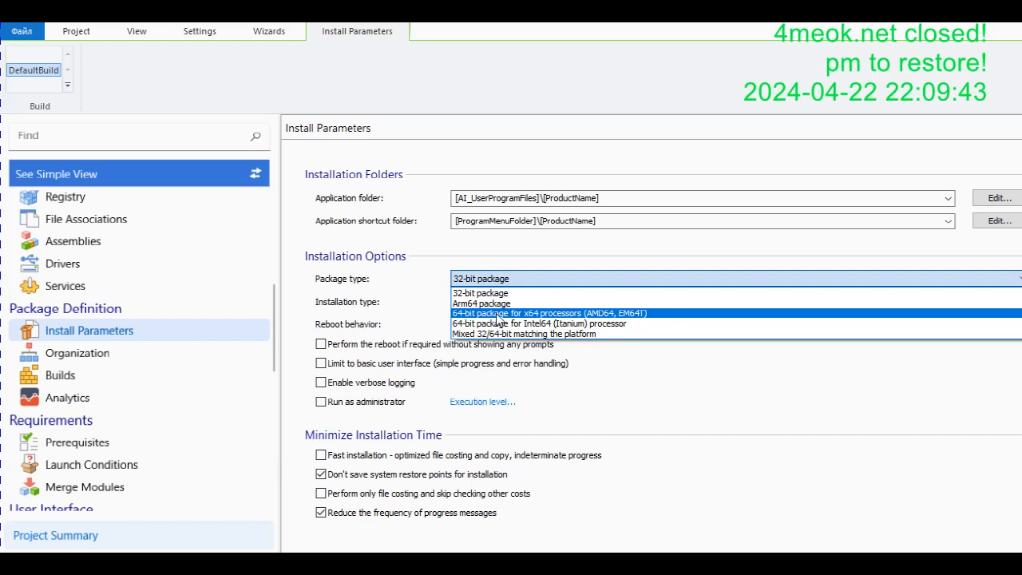
left_click(522, 277)
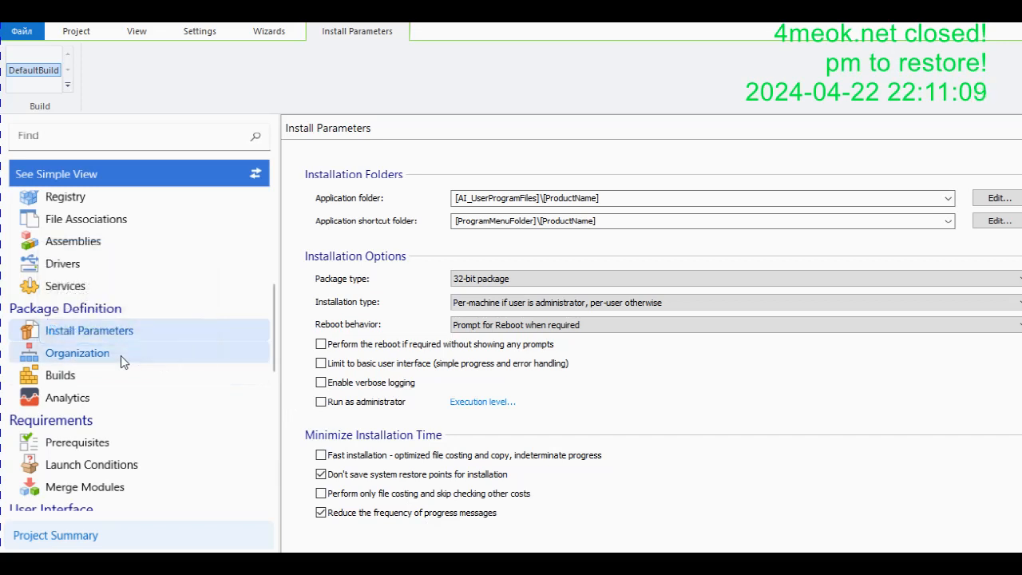
Review the Organization page and the DefaultBuild's package type, output and archive settings under Builds.
left_click(92, 357)
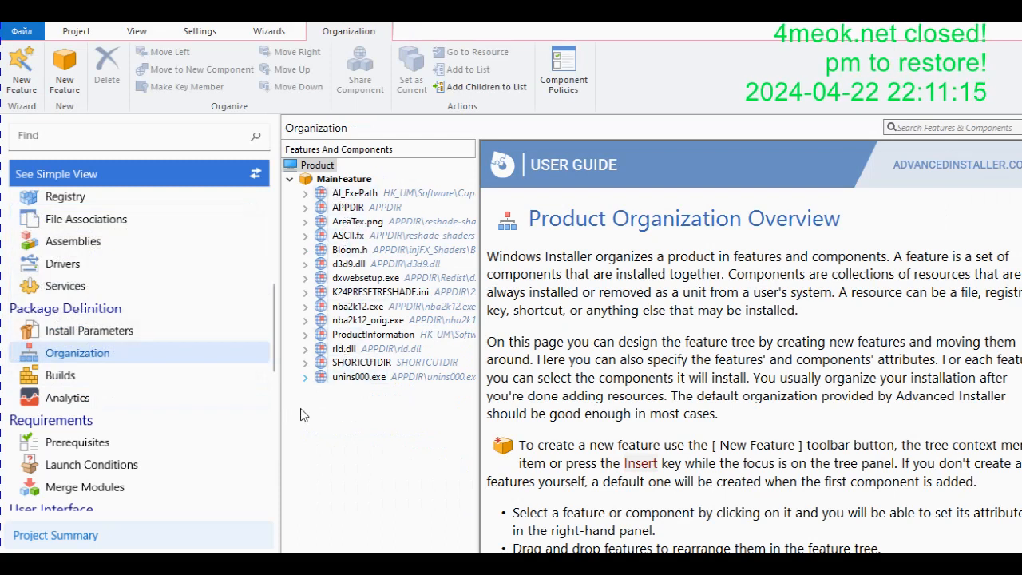
left_click(78, 376)
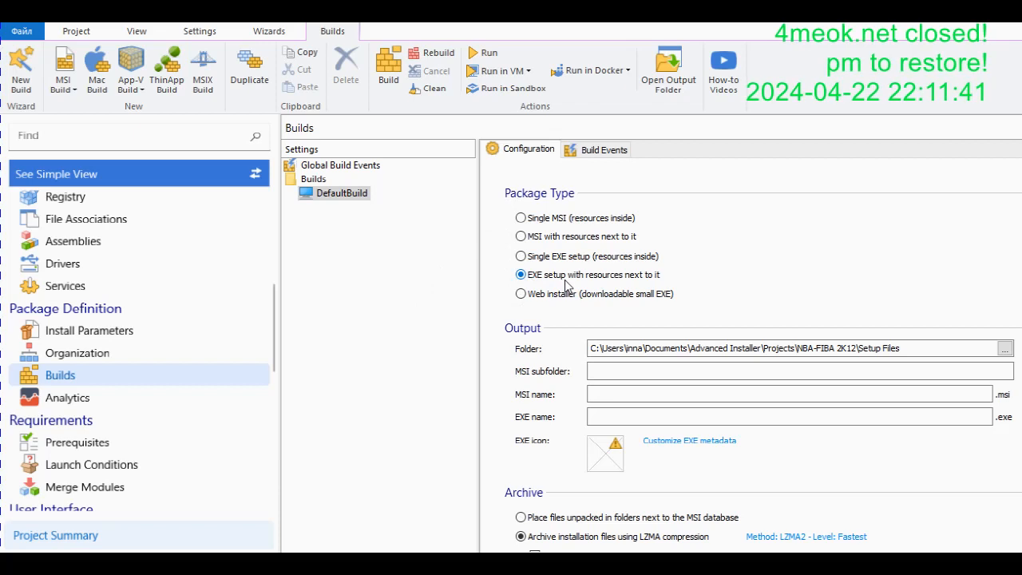
scroll(481, 333, "down", 2)
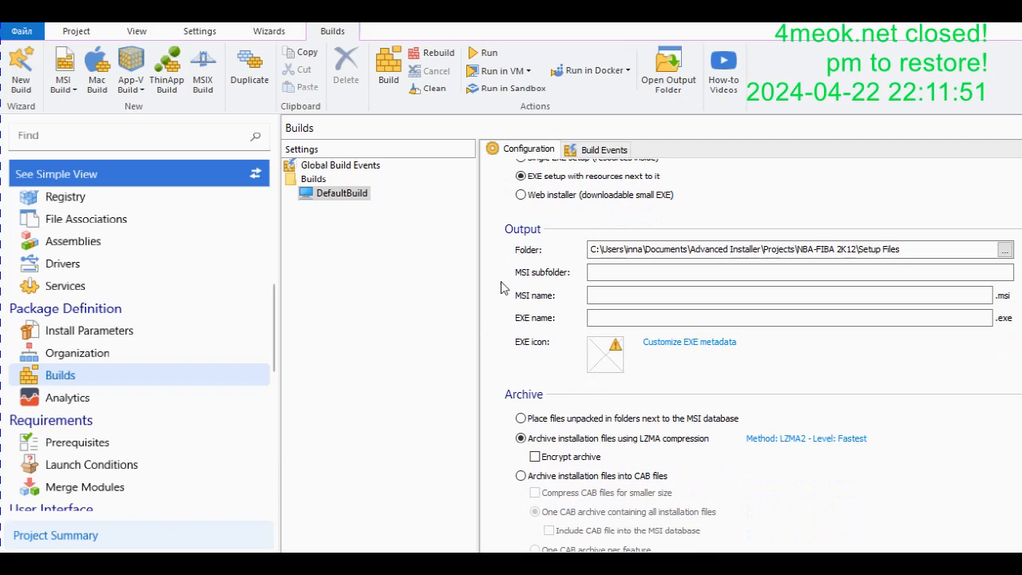
scroll(498, 316, "down", 3)
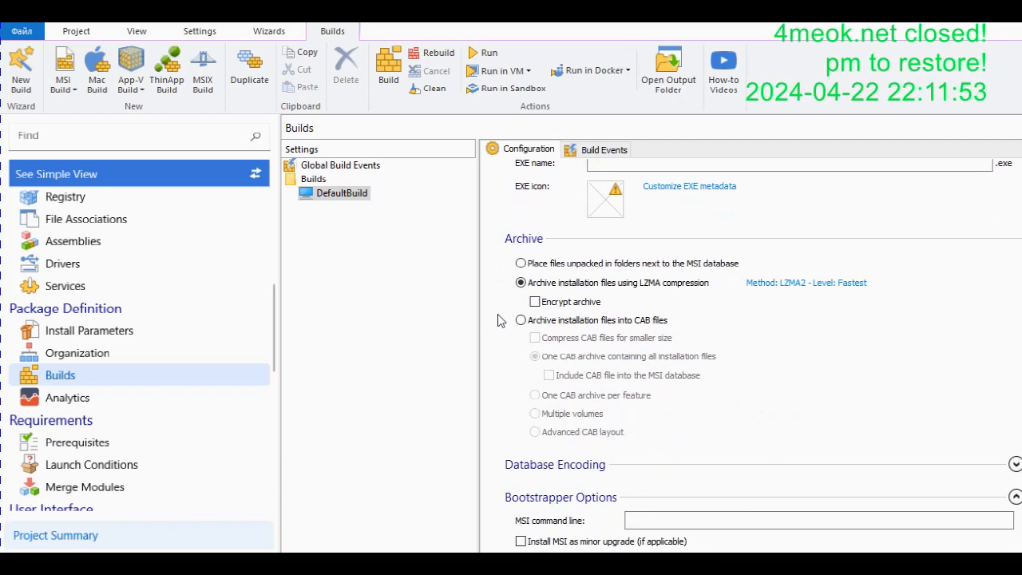
Set the LZMA2 compression level of the DefaultBuild's installation archive to Best.
mouse_move(606, 204)
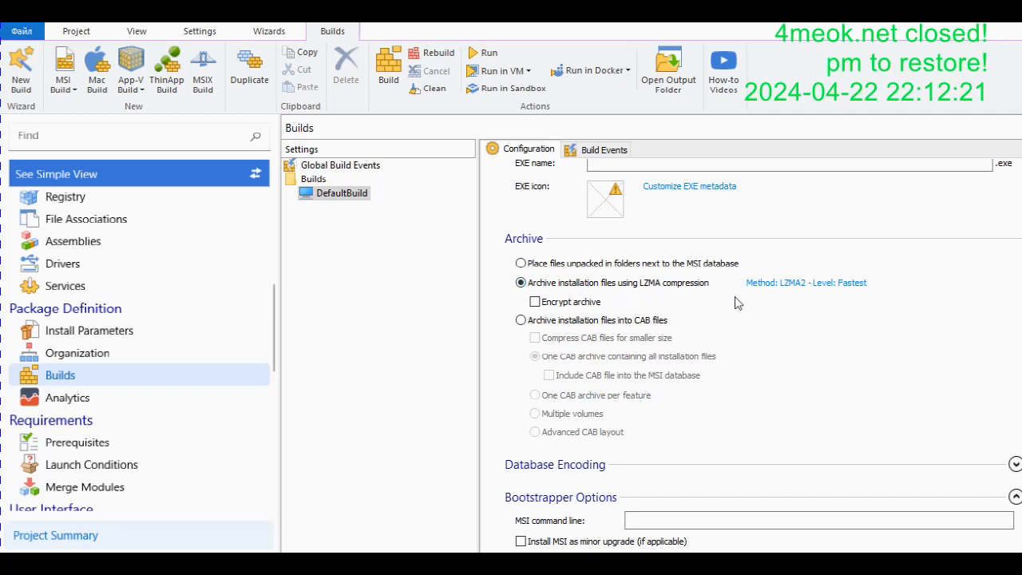
left_click(796, 286)
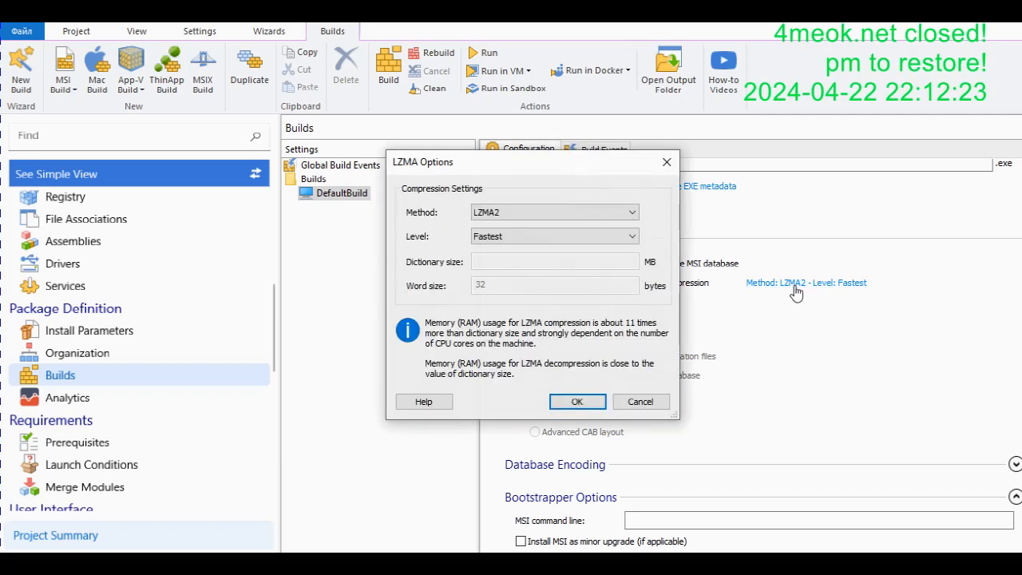
left_click(631, 239)
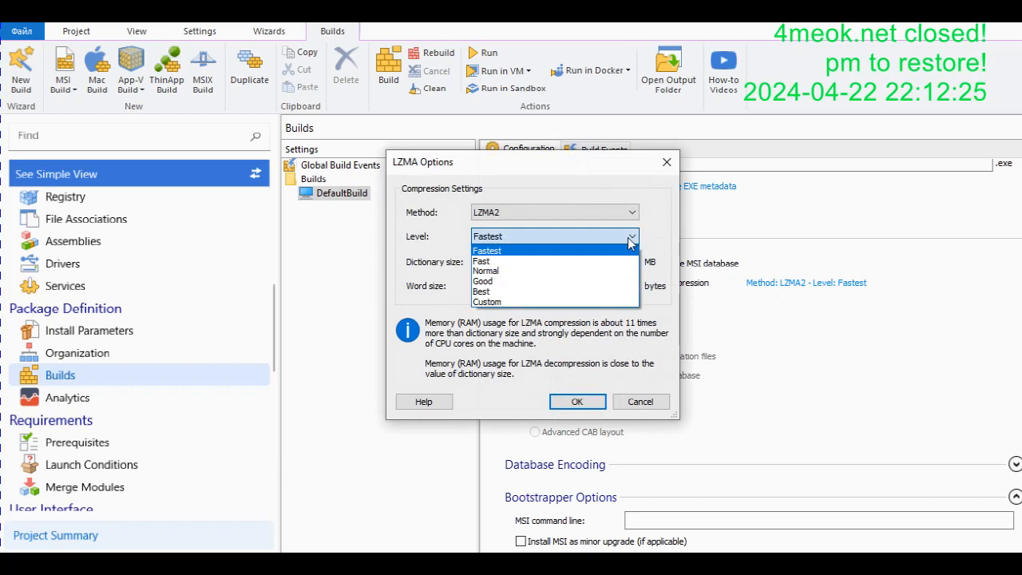
left_click(506, 292)
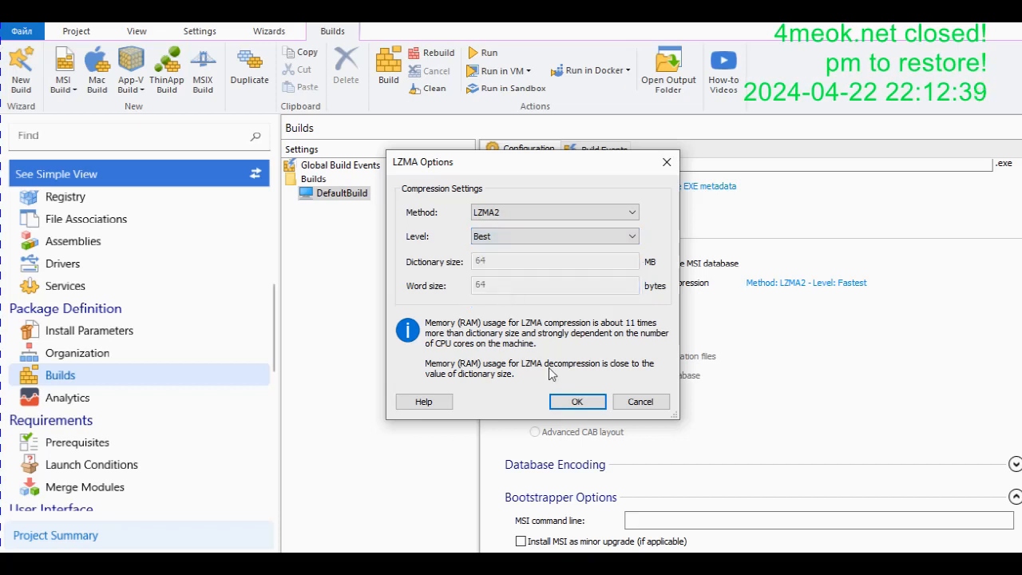
left_click(577, 402)
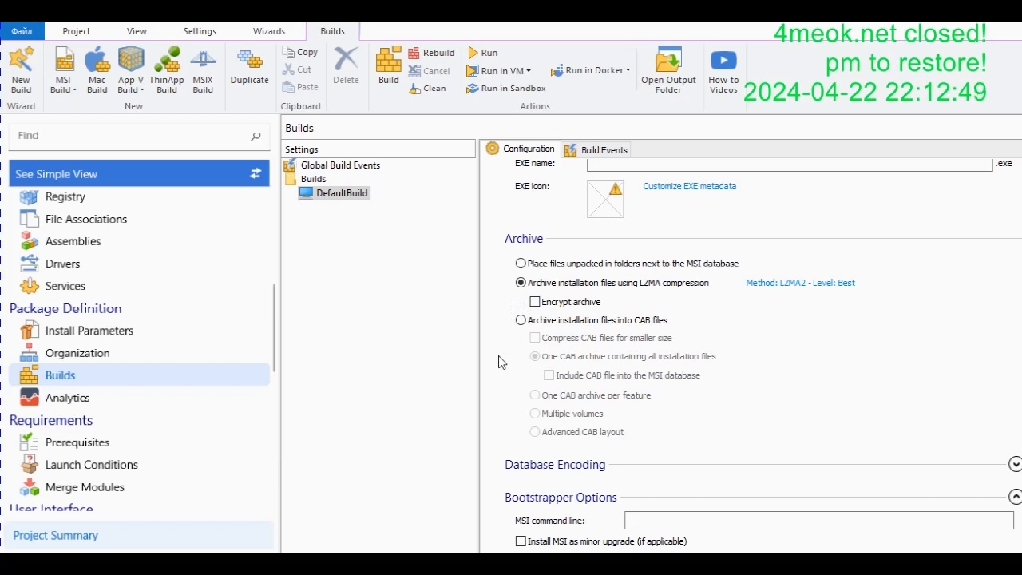
Review the DefaultBuild's database encoding, bootstrapper options and build events, and view the Analytics page.
scroll(498, 355, "down", 2)
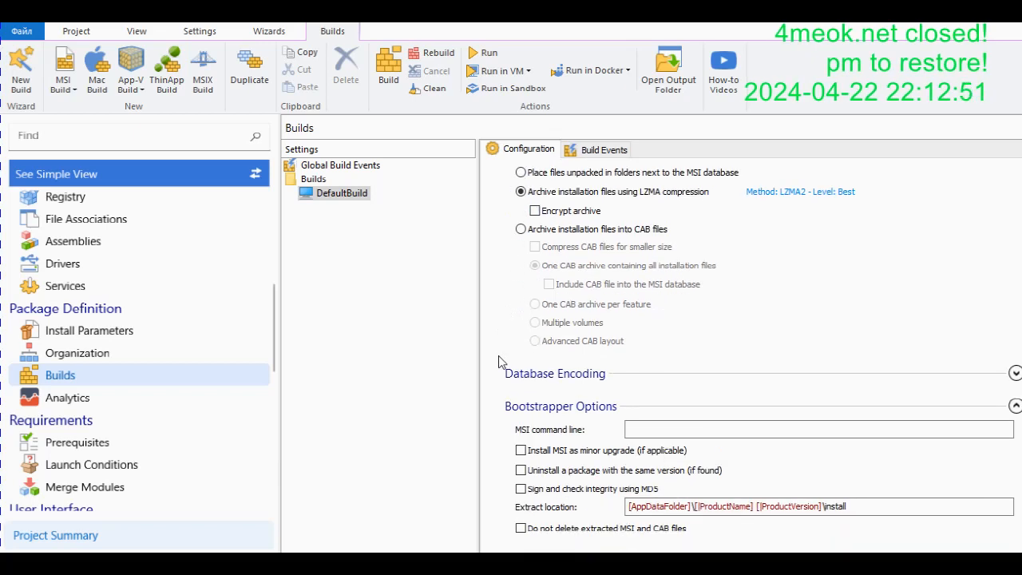
left_click(1015, 373)
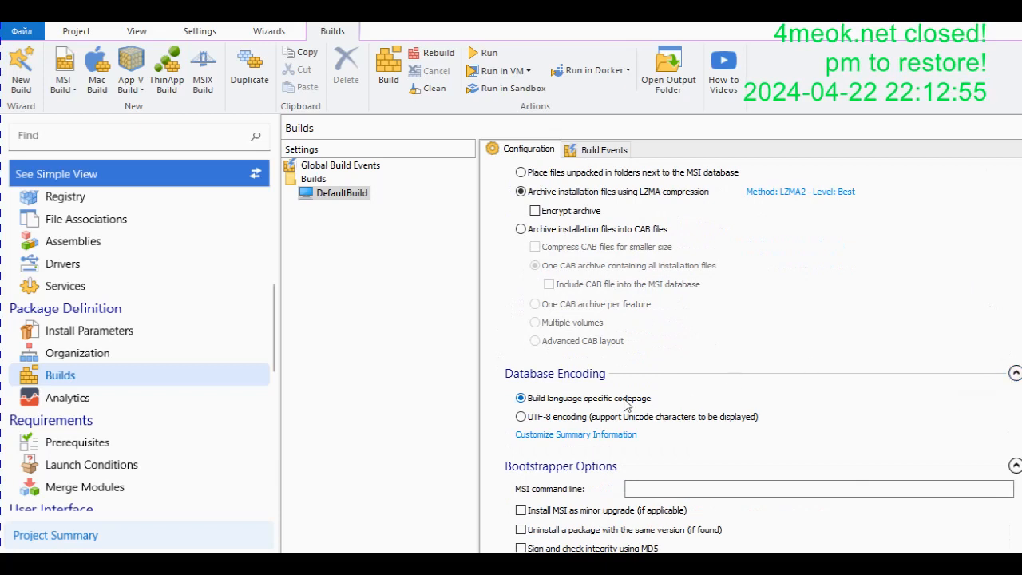
left_click(1015, 376)
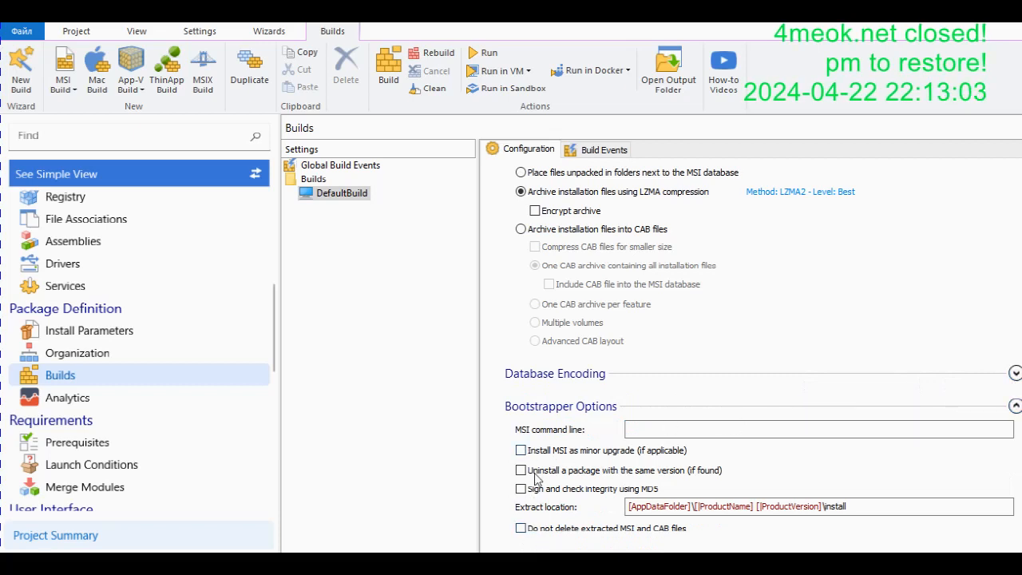
scroll(502, 344, "up", 5)
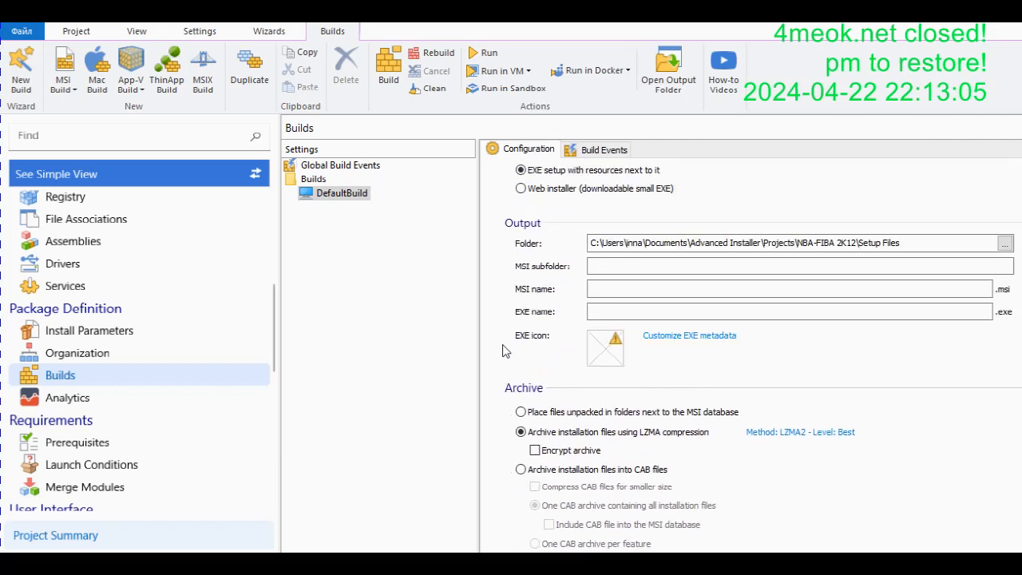
scroll(504, 349, "up", 1)
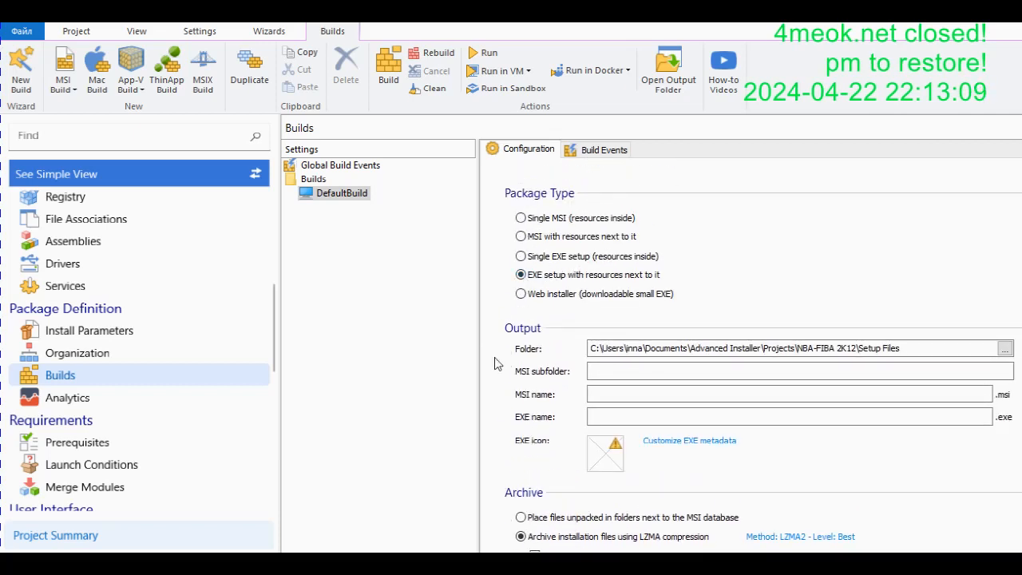
scroll(495, 360, "down", 2)
scroll(495, 356, "up", 3)
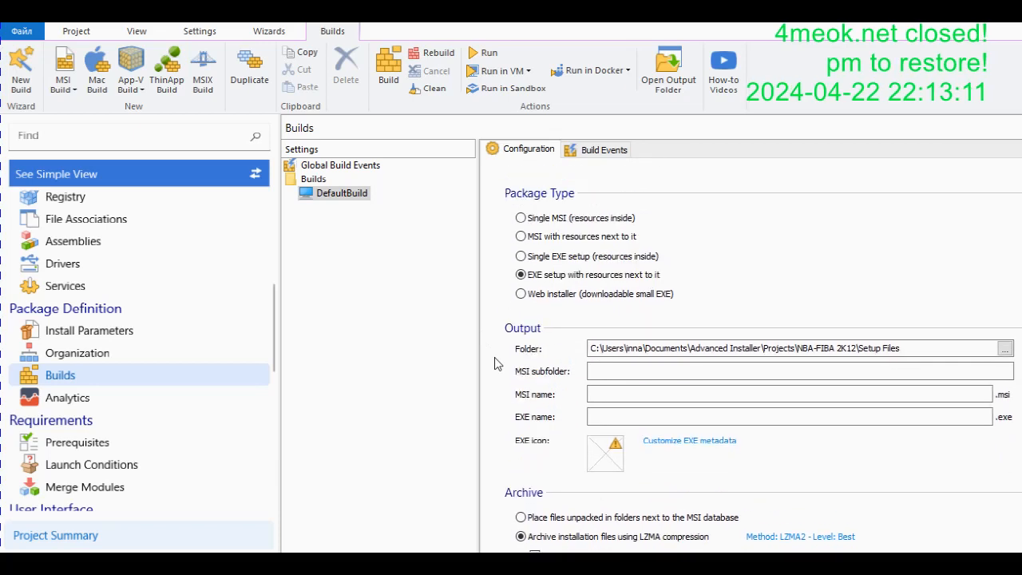
left_click(596, 152)
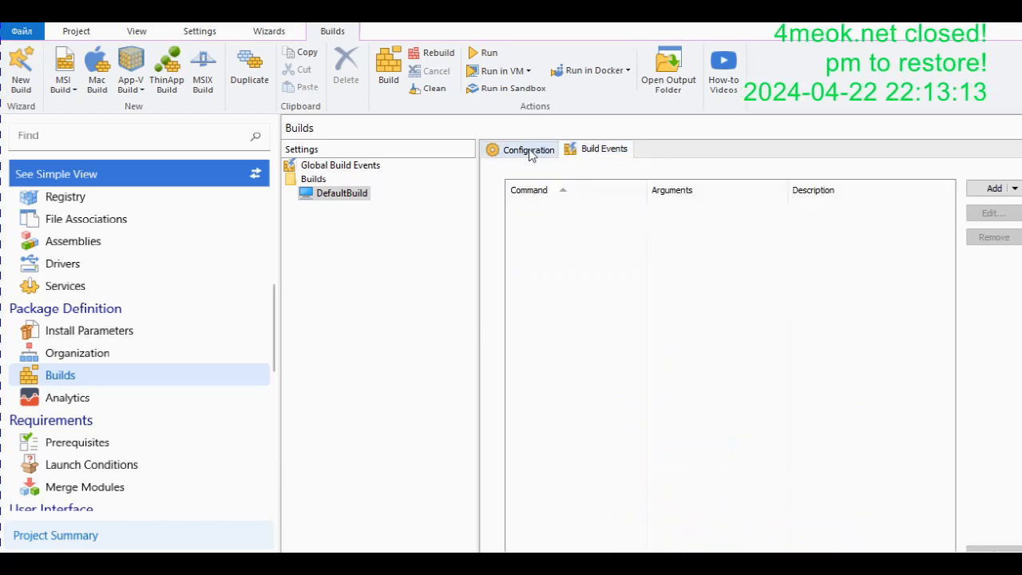
left_click(104, 400)
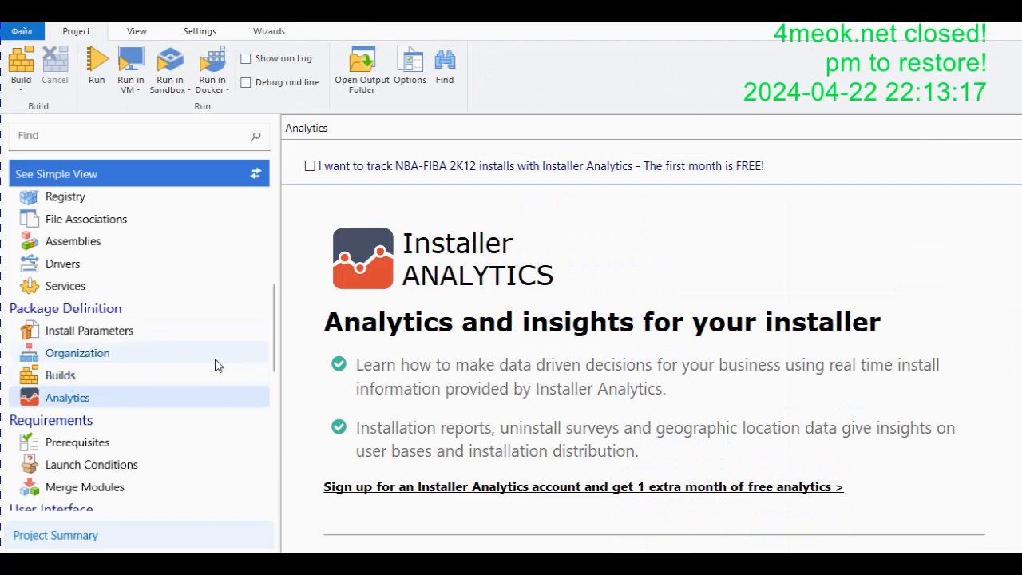
Examine the predefined prerequisites available in the .NET, .NET Core, .NET Framework and Database groups.
scroll(220, 411, "down", 2)
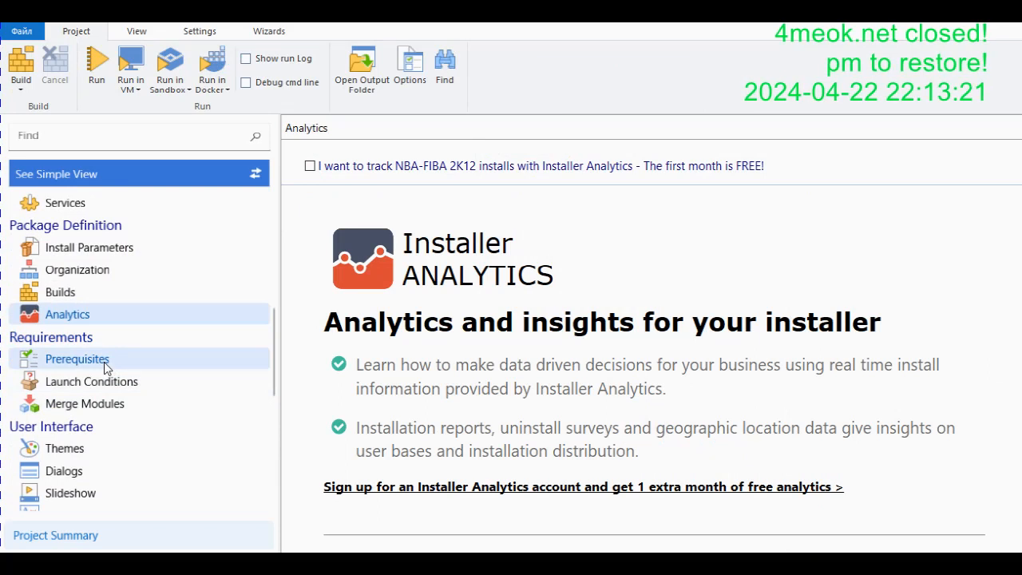
left_click(104, 367)
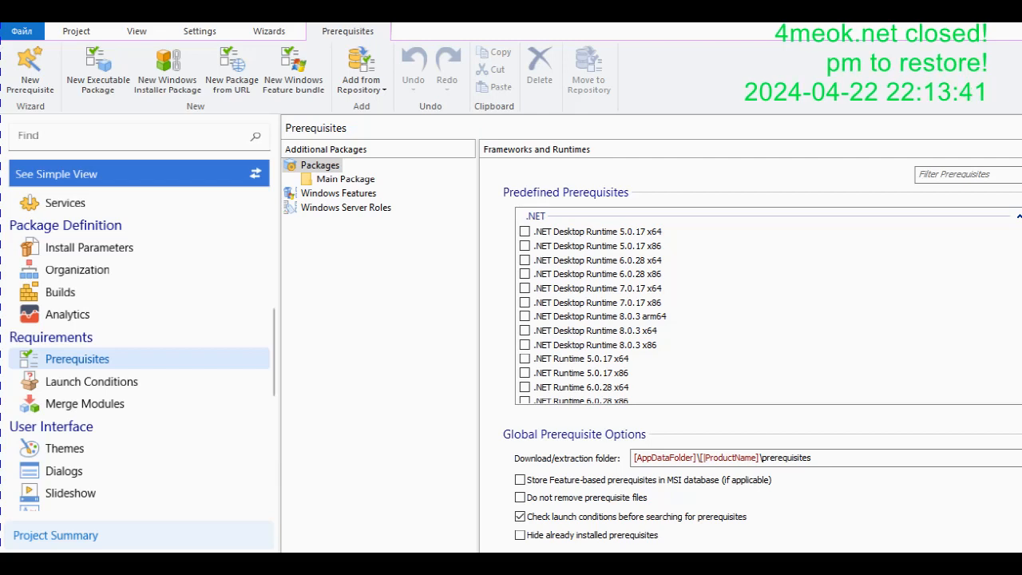
scroll(767, 308, "down", 8)
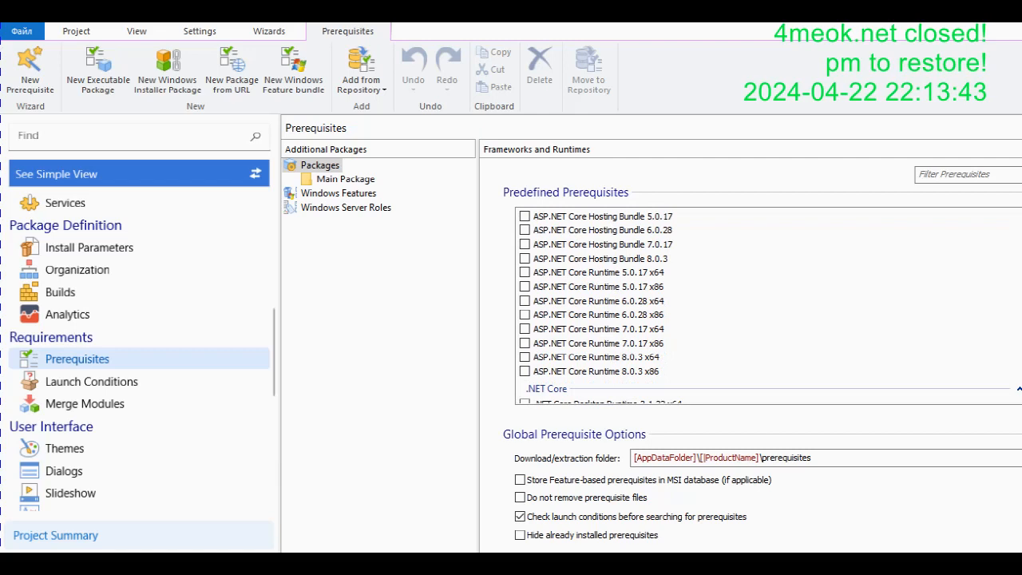
scroll(766, 307, "down", 3)
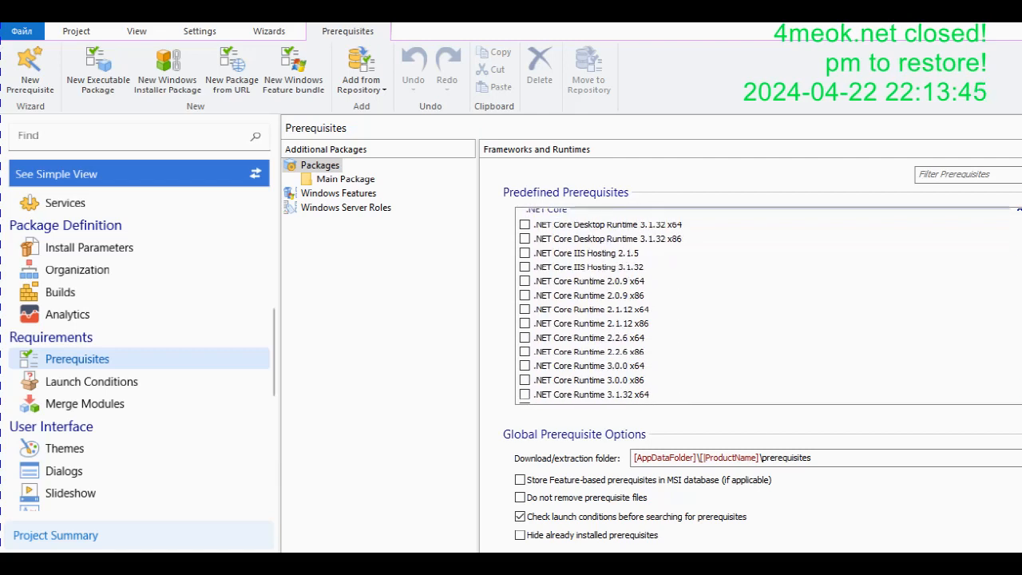
scroll(767, 307, "down", 3)
scroll(796, 263, "down", 6)
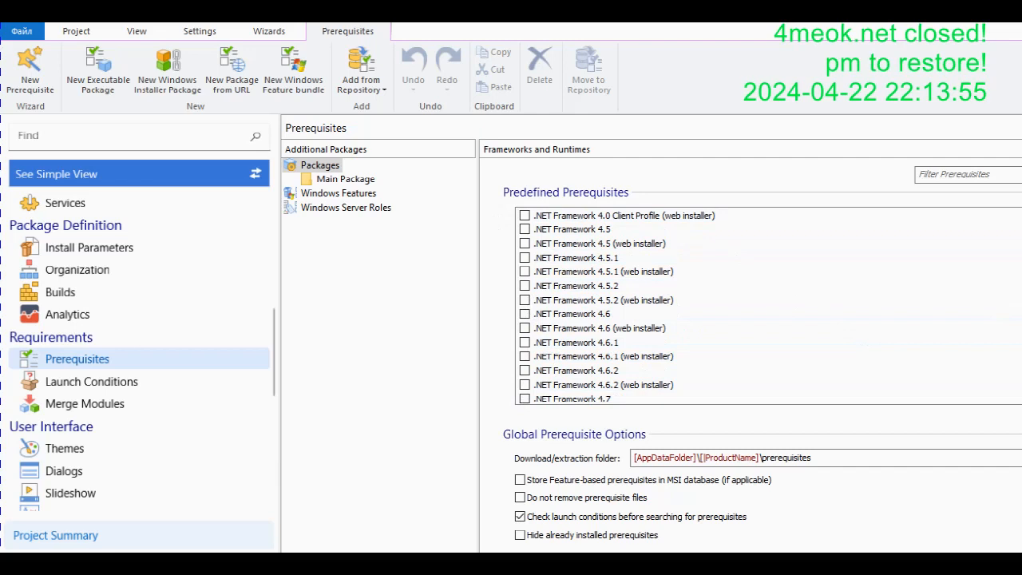
scroll(861, 337, "down", 1)
scroll(861, 337, "down", 8)
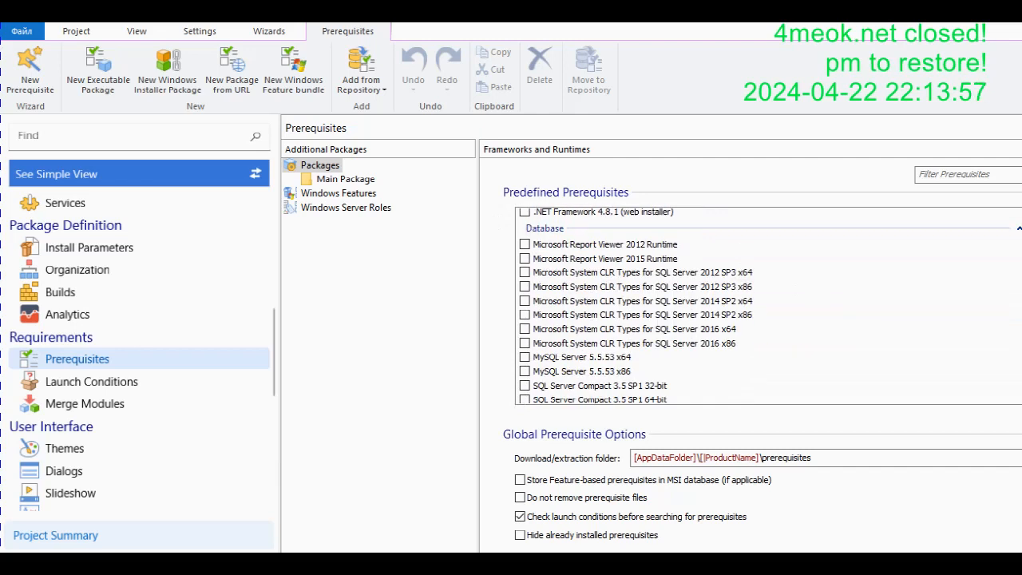
scroll(595, 305, "down", 7)
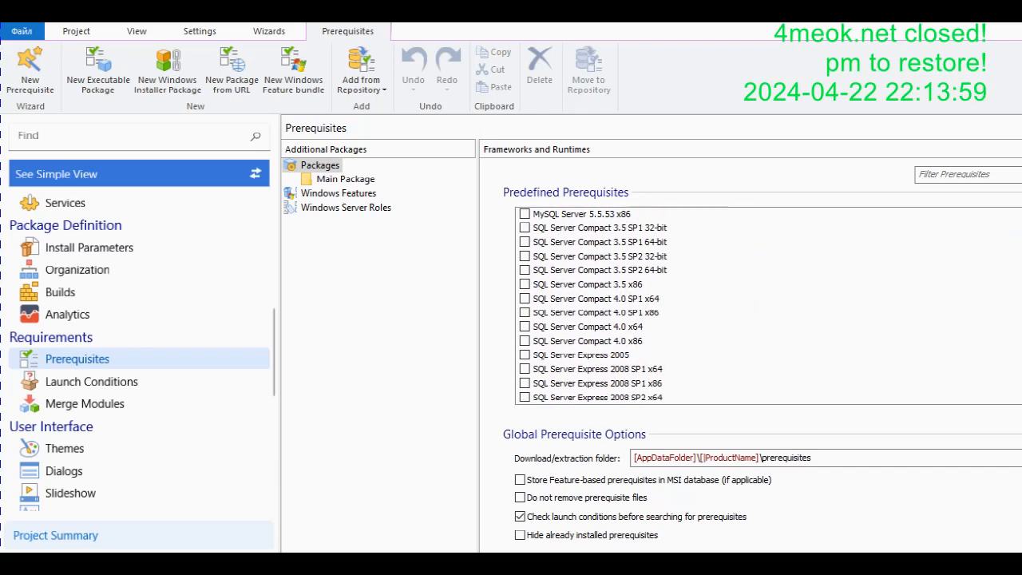
scroll(611, 305, "down", 10)
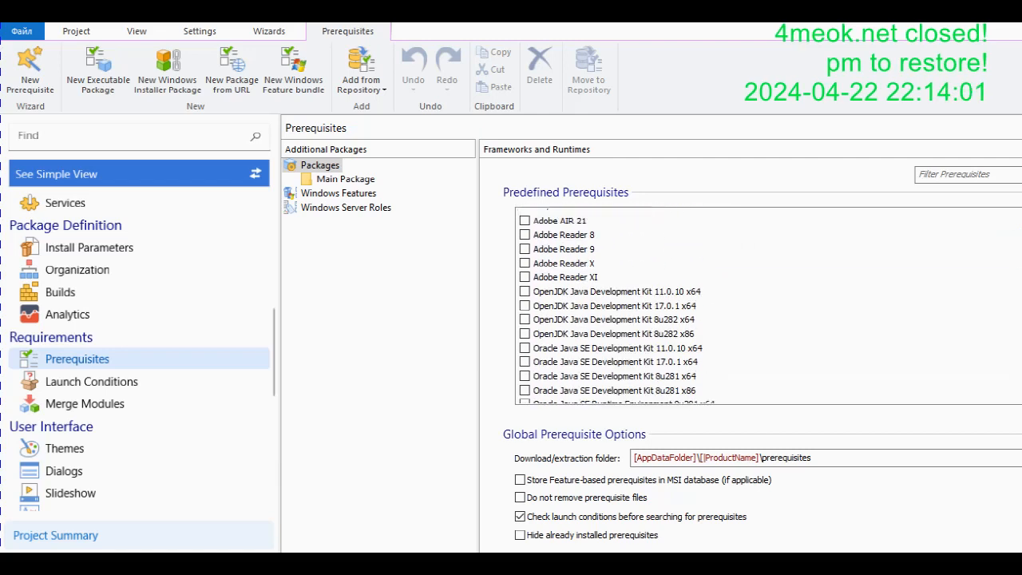
Examine the predefined prerequisites for Flash and Java tools, Internet Explorer, DirectX and XNA gaming runtimes, and Microsoft Office.
scroll(611, 305, "up", 2)
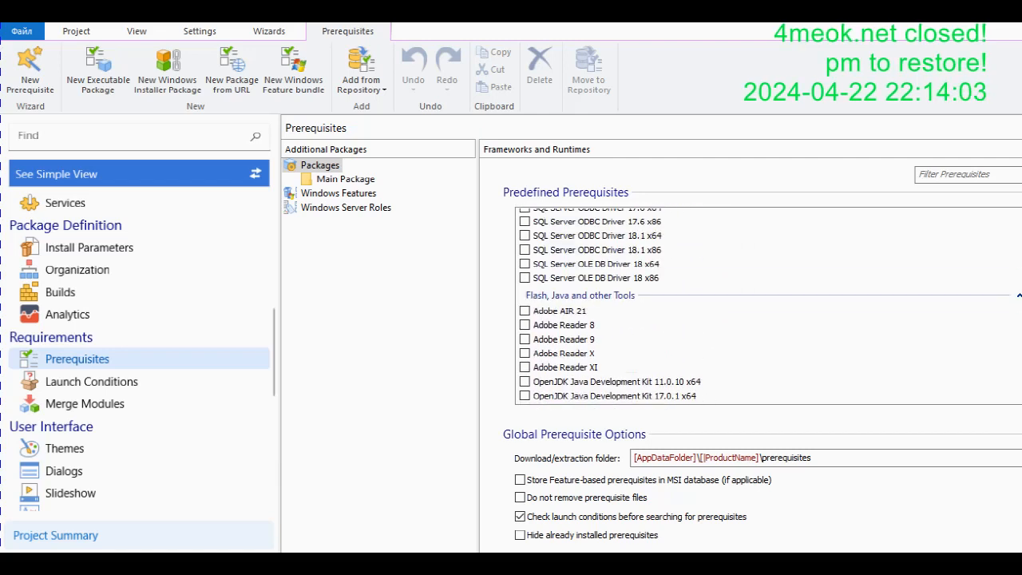
scroll(611, 305, "down", 3)
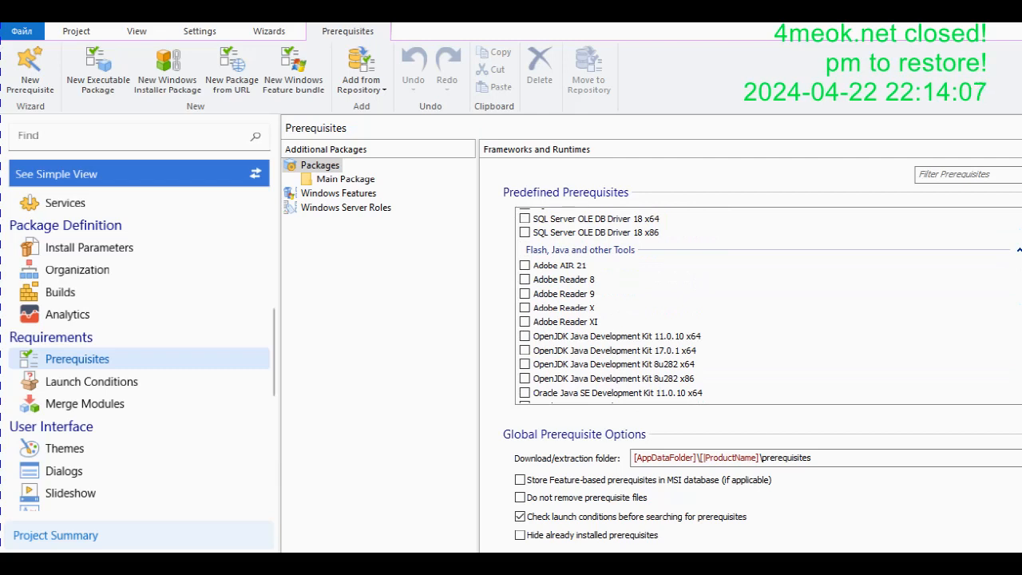
scroll(766, 303, "down", 6)
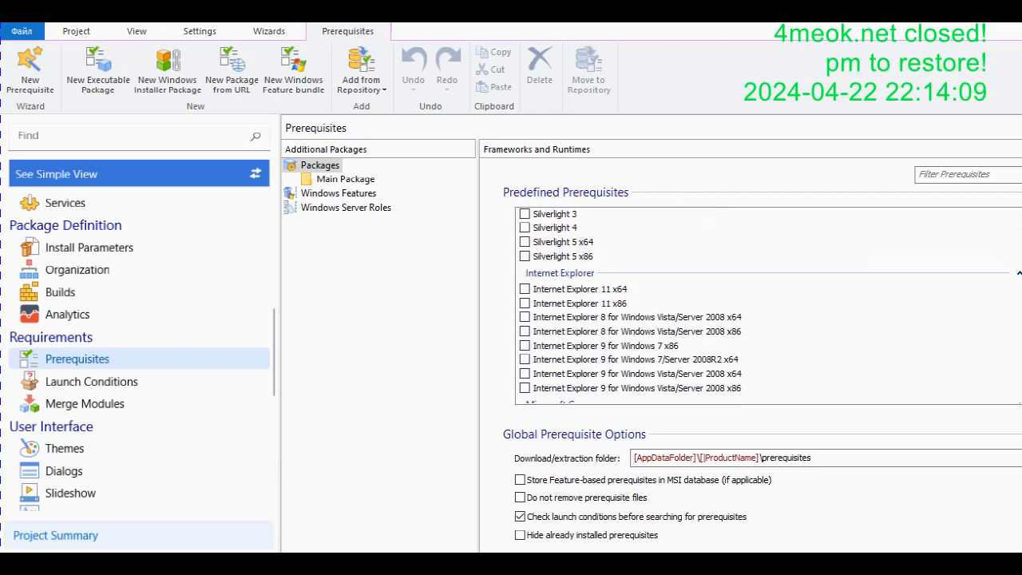
scroll(766, 308, "down", 4)
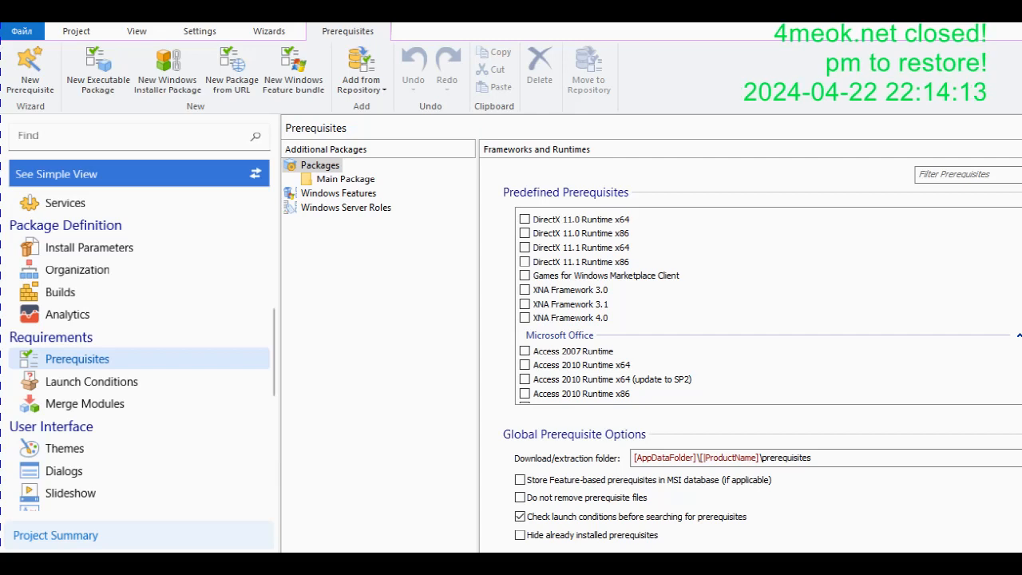
scroll(767, 307, "up", 1)
scroll(767, 307, "down", 2)
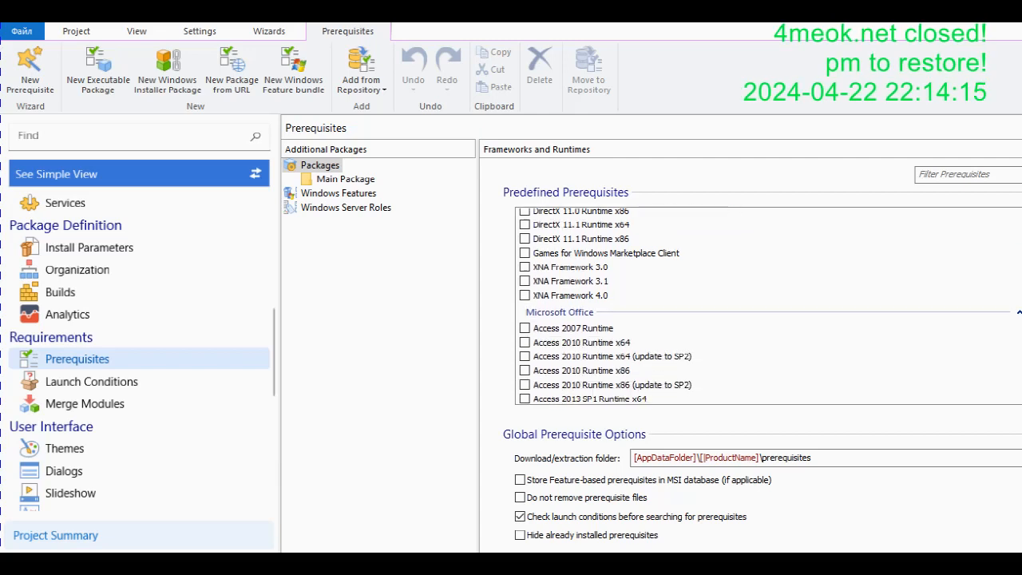
scroll(767, 308, "down", 3)
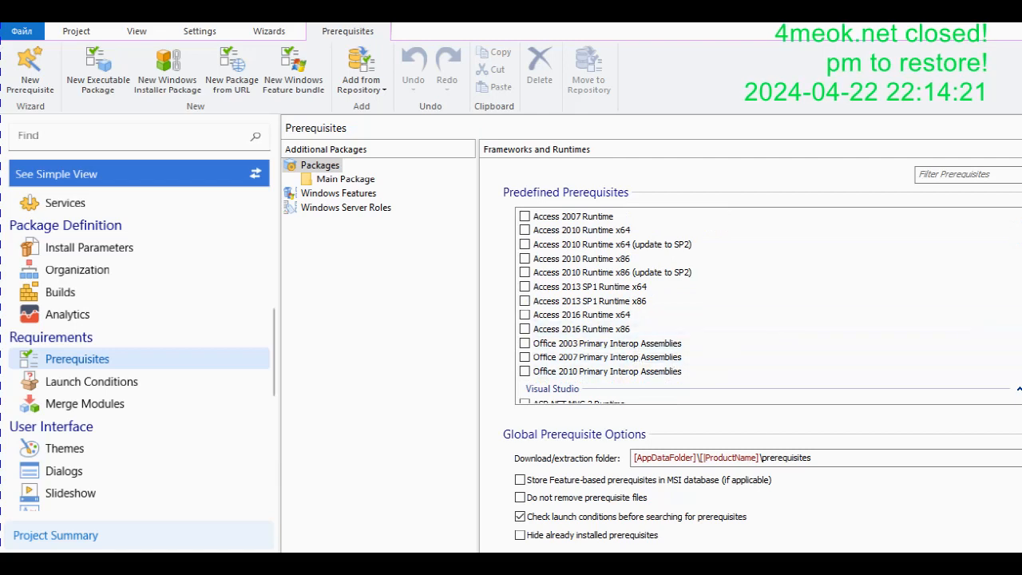
Examine the Visual Studio group of predefined prerequisites, including the Visual C++ redistributables from 2005 to 2015-2022.
scroll(759, 308, "down", 5)
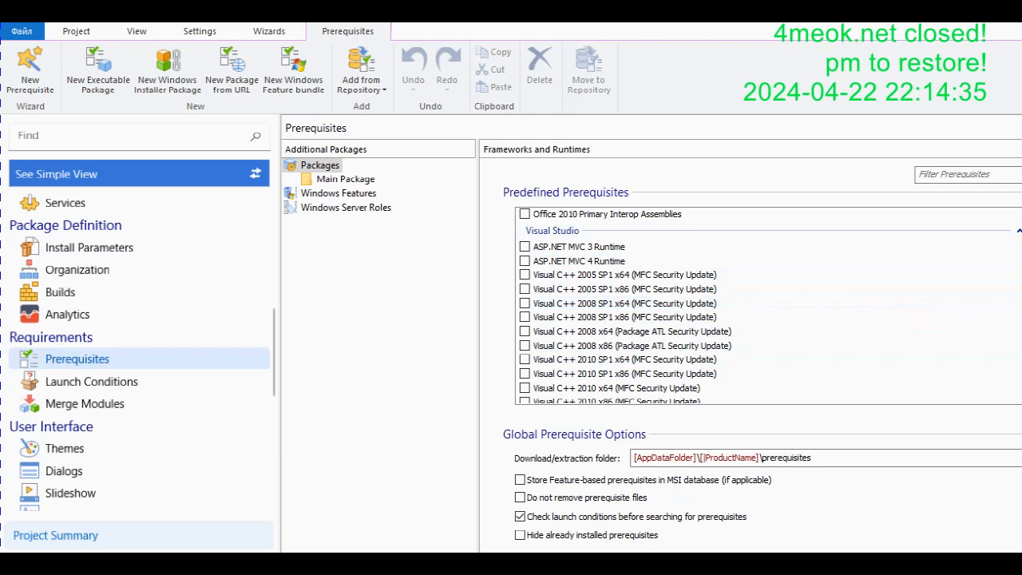
scroll(766, 306, "down", 2)
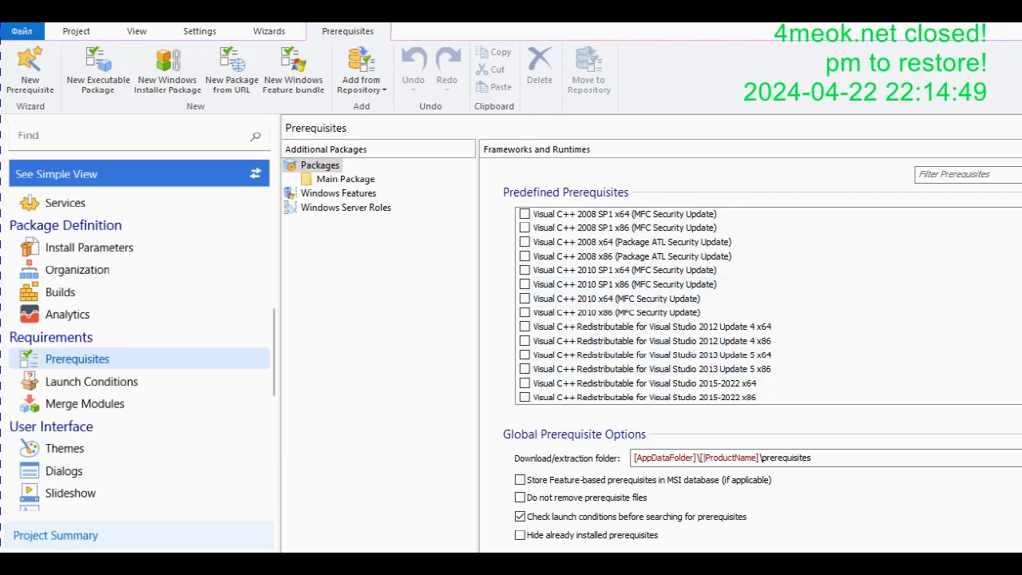
scroll(758, 305, "up", 3)
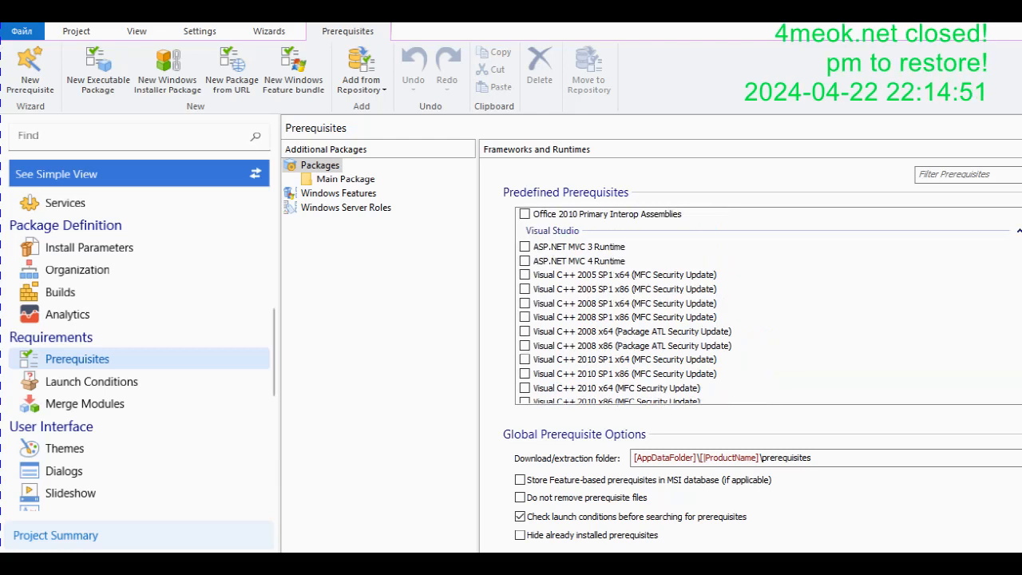
scroll(758, 305, "down", 3)
scroll(758, 305, "down", 2)
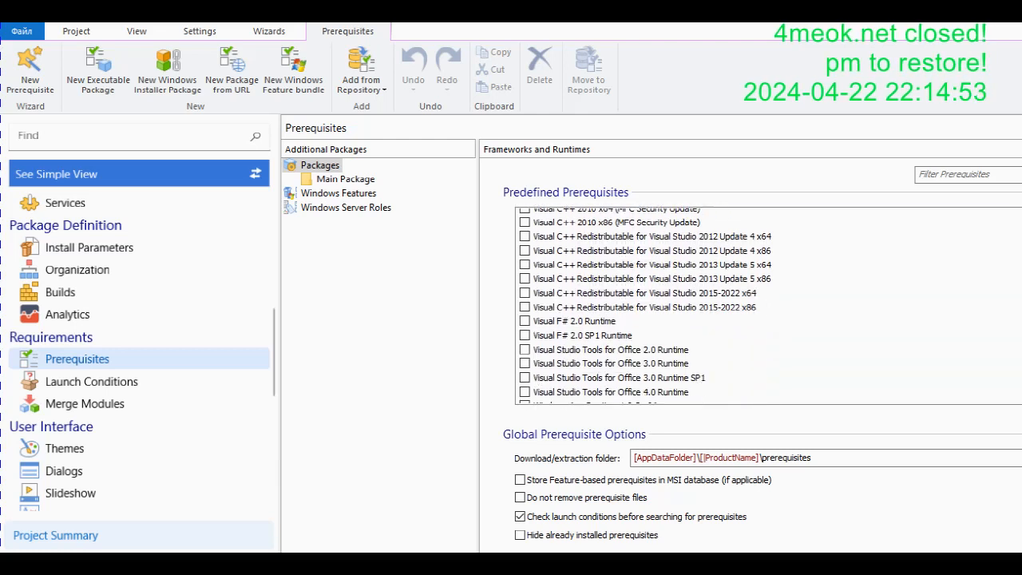
Examine the remaining predefined prerequisites, from Visual Studio tools through the Web Client, Web Server, Windows Drivers, Windows Installer and Windows Tools groups.
scroll(758, 305, "up", 1)
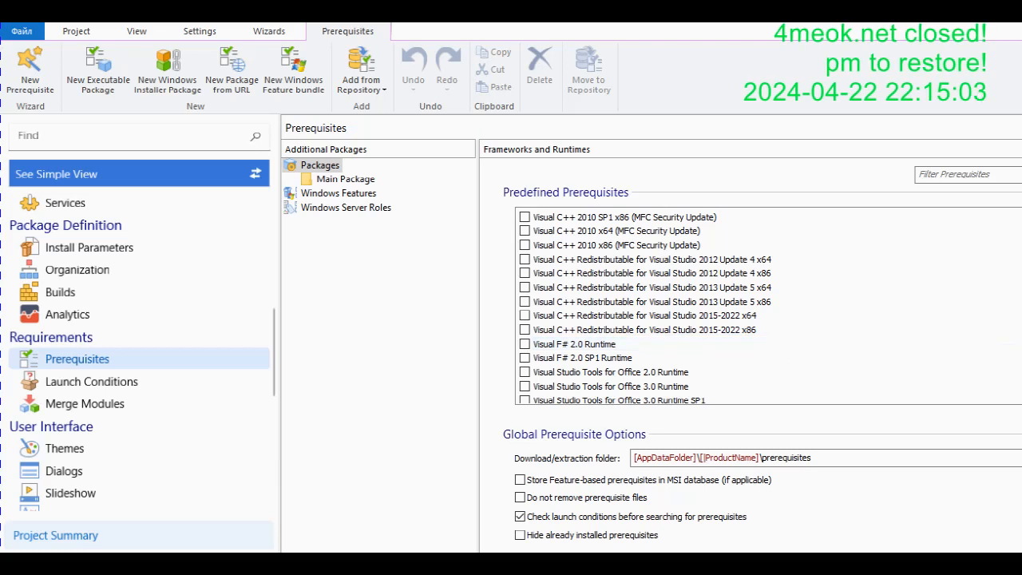
scroll(767, 307, "down", 2)
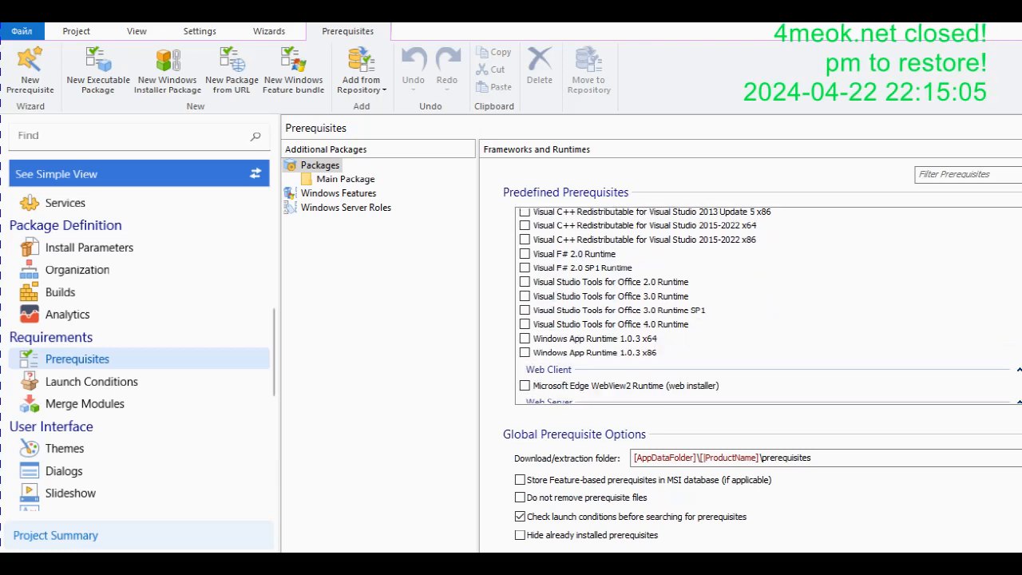
scroll(766, 307, "down", 2)
scroll(766, 307, "down", 1)
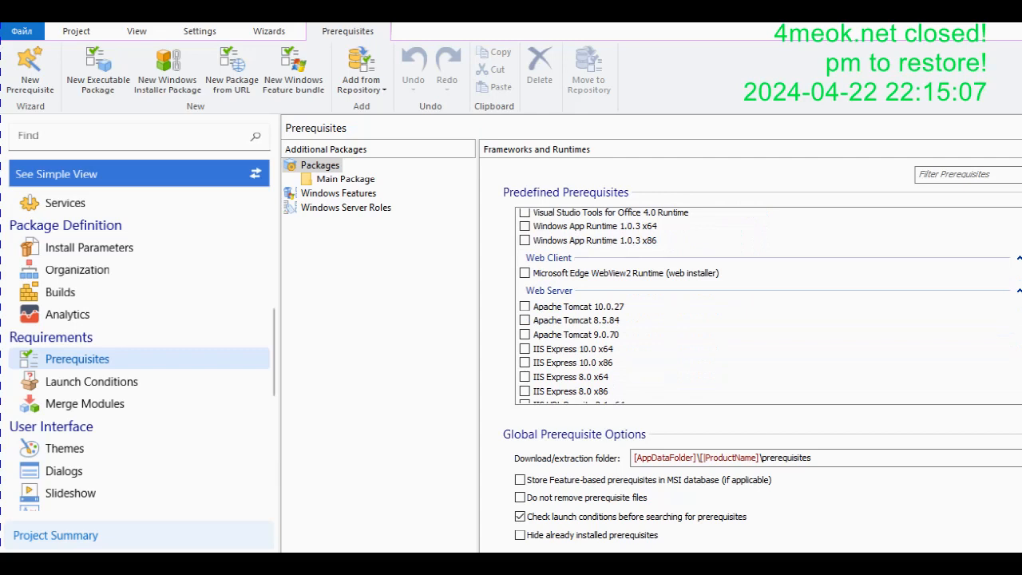
scroll(766, 307, "down", 5)
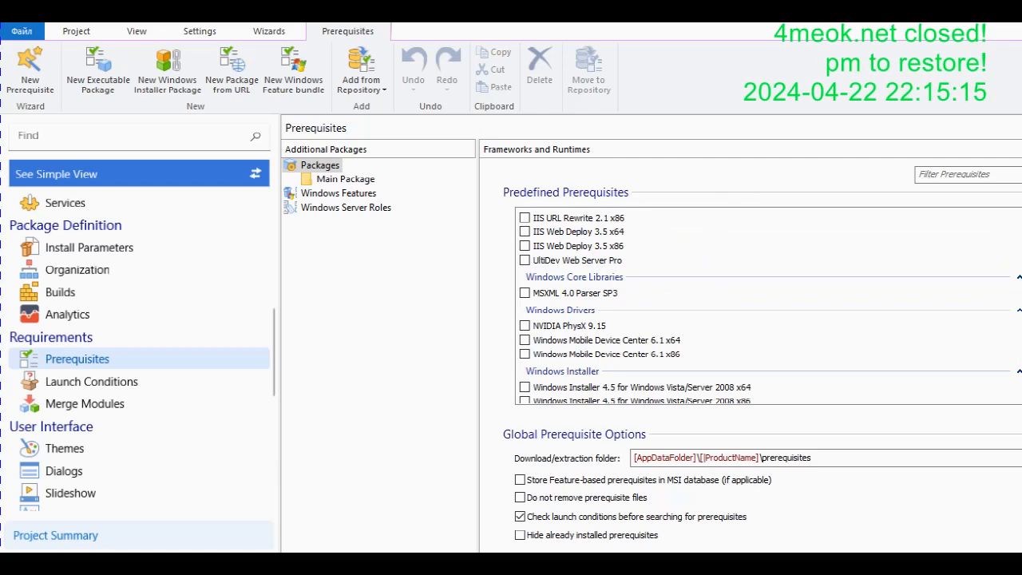
scroll(766, 306, "down", 4)
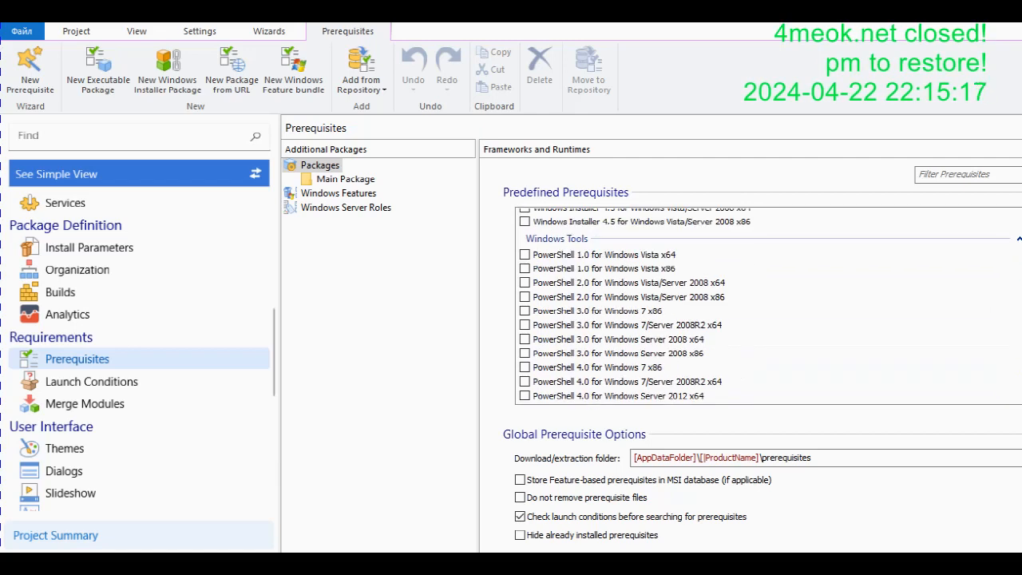
scroll(766, 305, "down", 8)
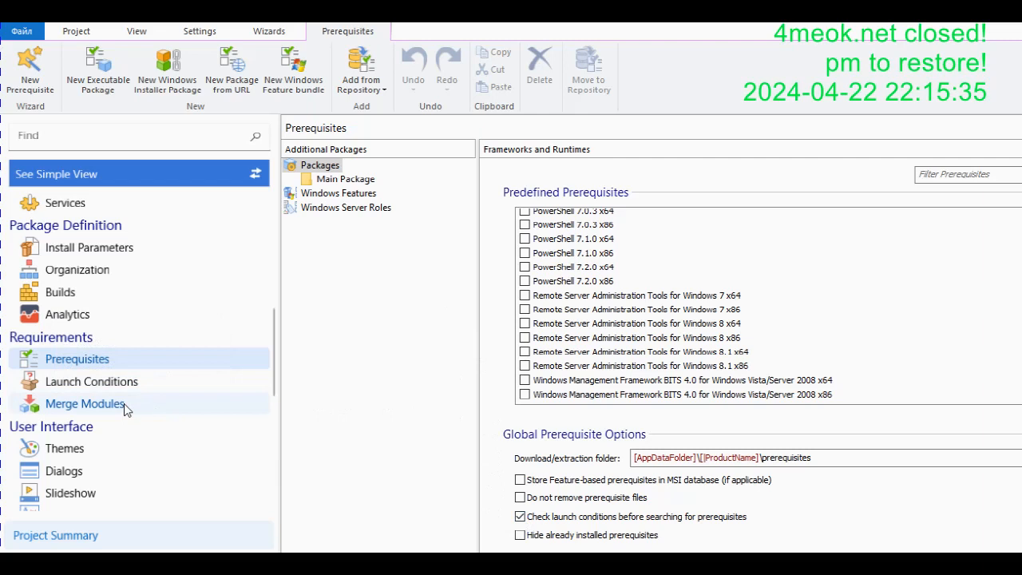
Review the supported 64-bit and 32-bit Windows versions in the project's launch conditions.
left_click(116, 383)
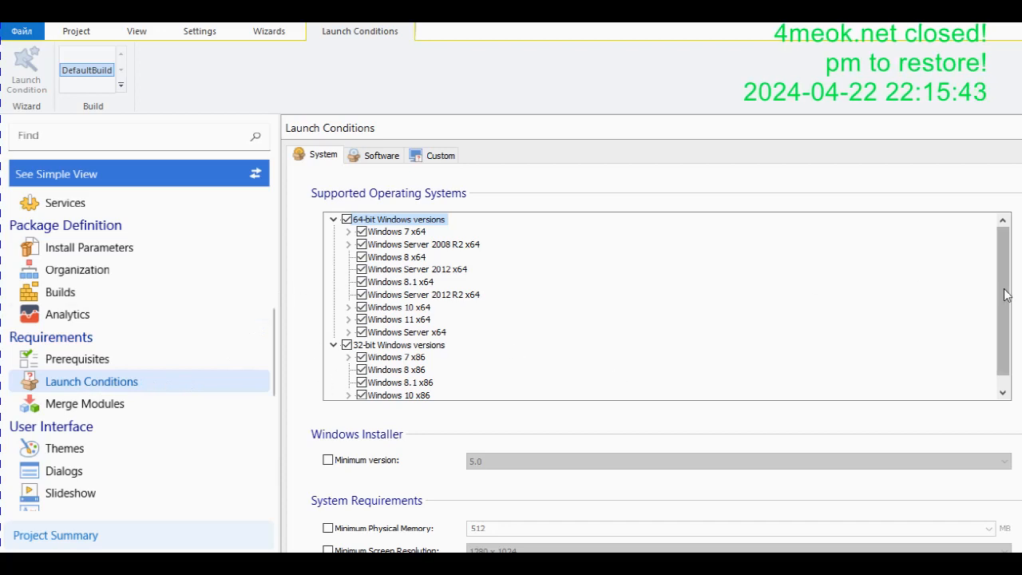
left_click_drag(1007, 295, 1006, 337)
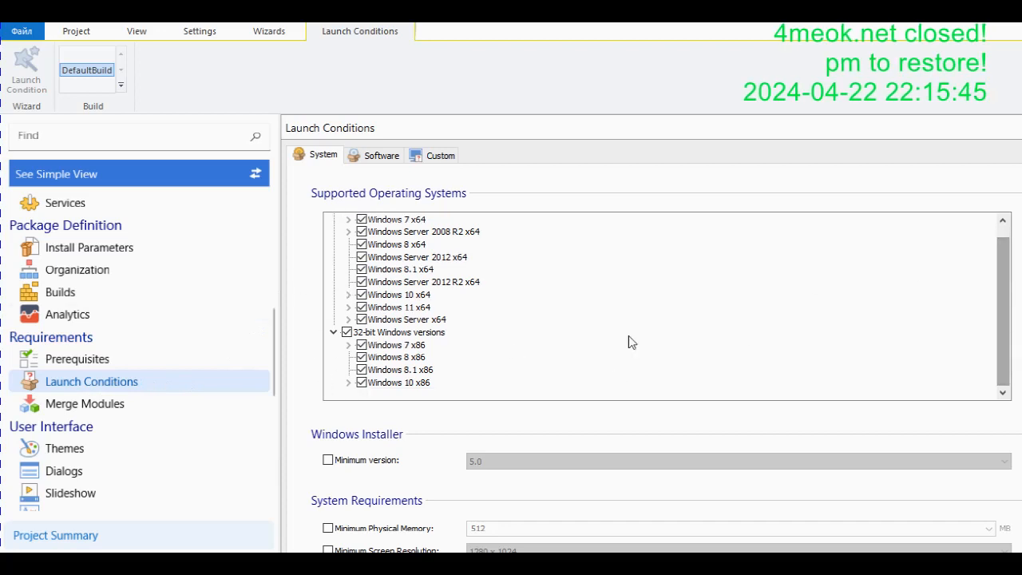
scroll(594, 349, "up", 1)
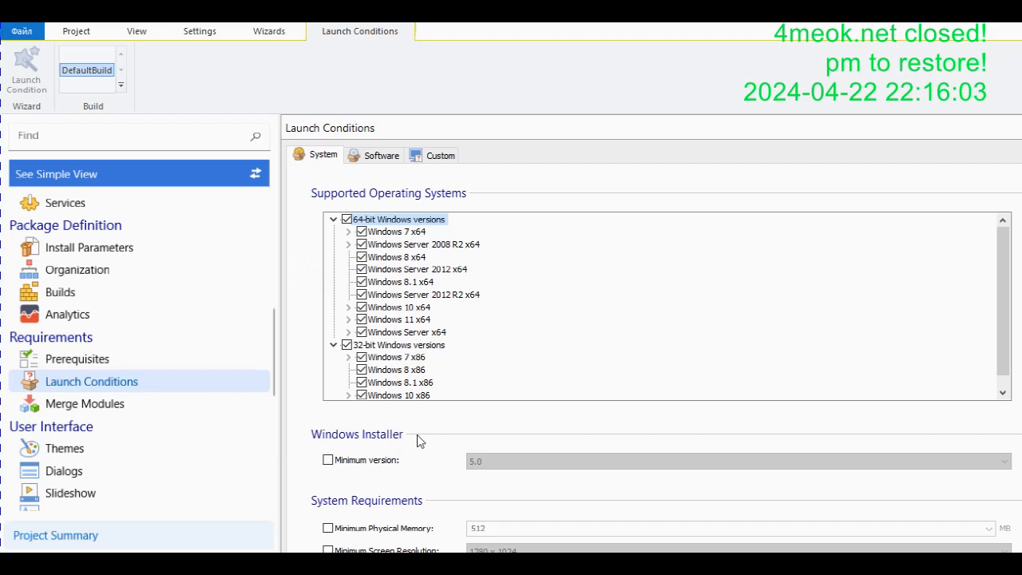
Try out the minimum Windows Installer version condition, viewing its selectable versions, and disable it again.
left_click(327, 461)
left_click(505, 462)
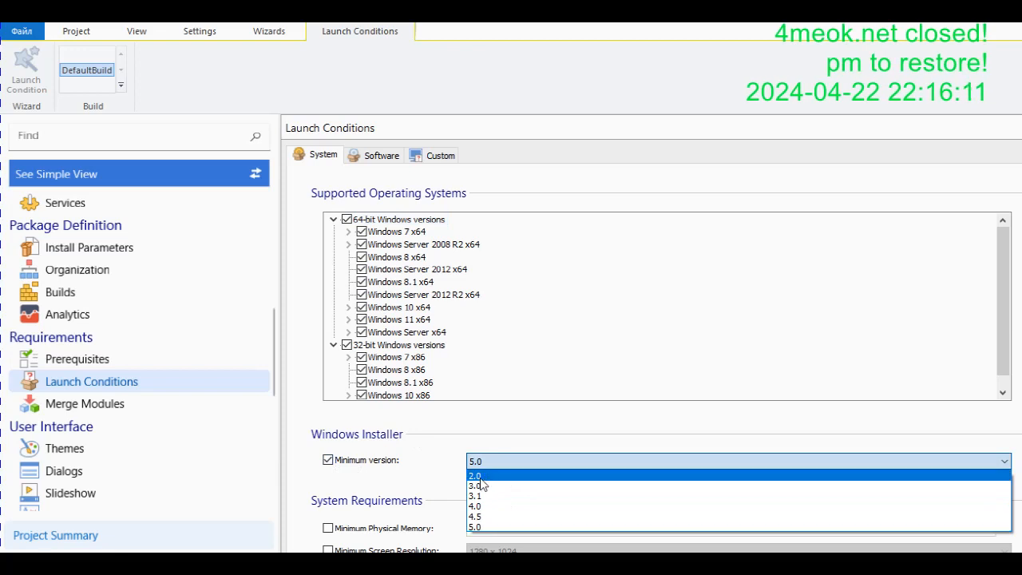
left_click(330, 463)
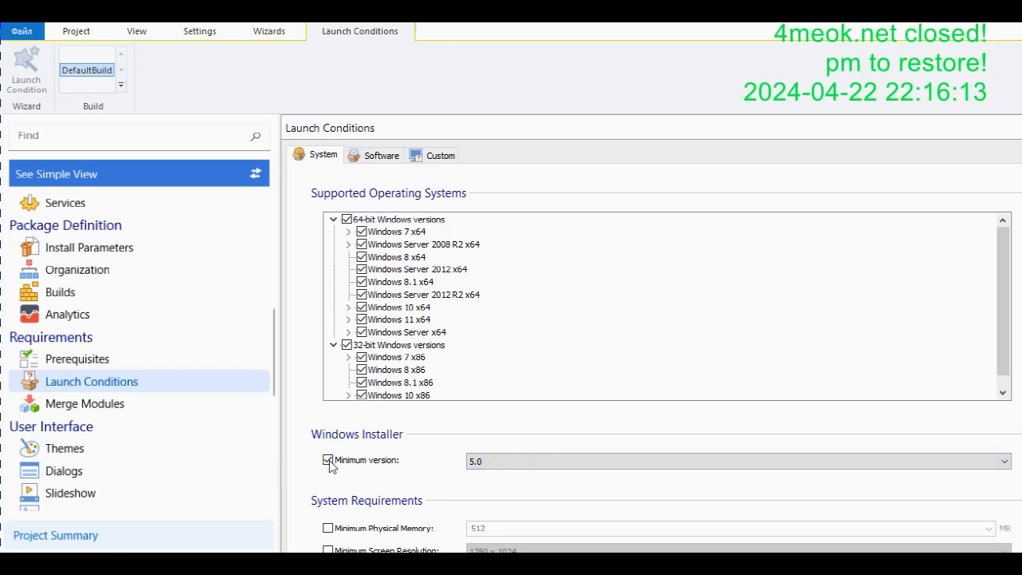
left_click(328, 462)
Review the system requirements and the EXE bootstrapper package option in the system launch conditions.
scroll(416, 449, "down", 5)
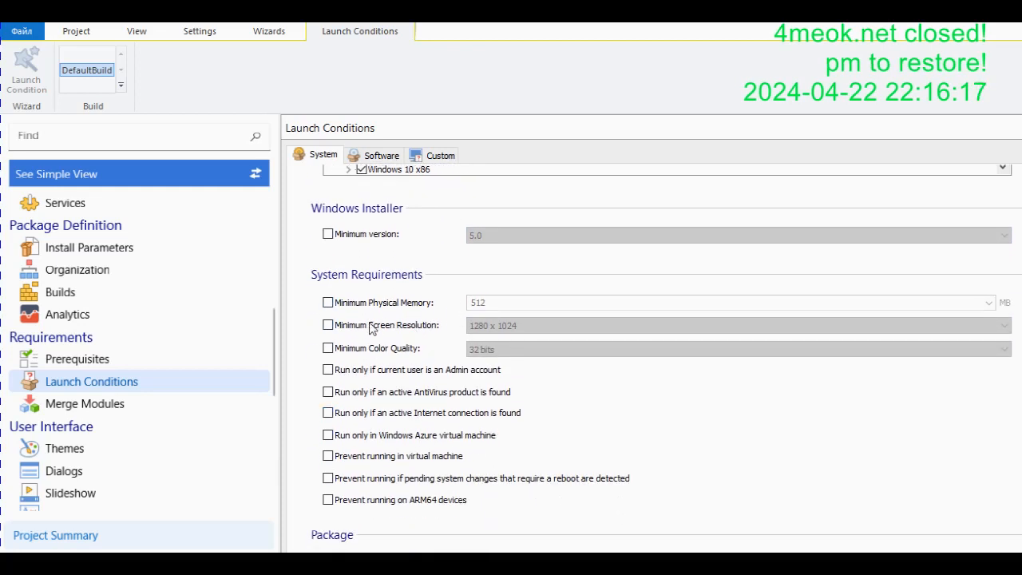
scroll(413, 424, "down", 2)
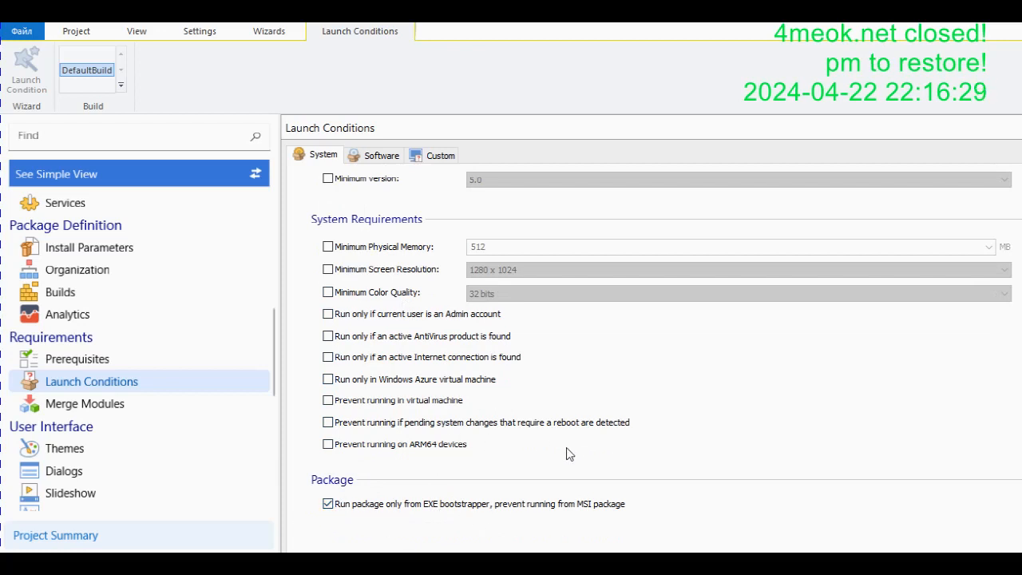
scroll(566, 454, "up", 5)
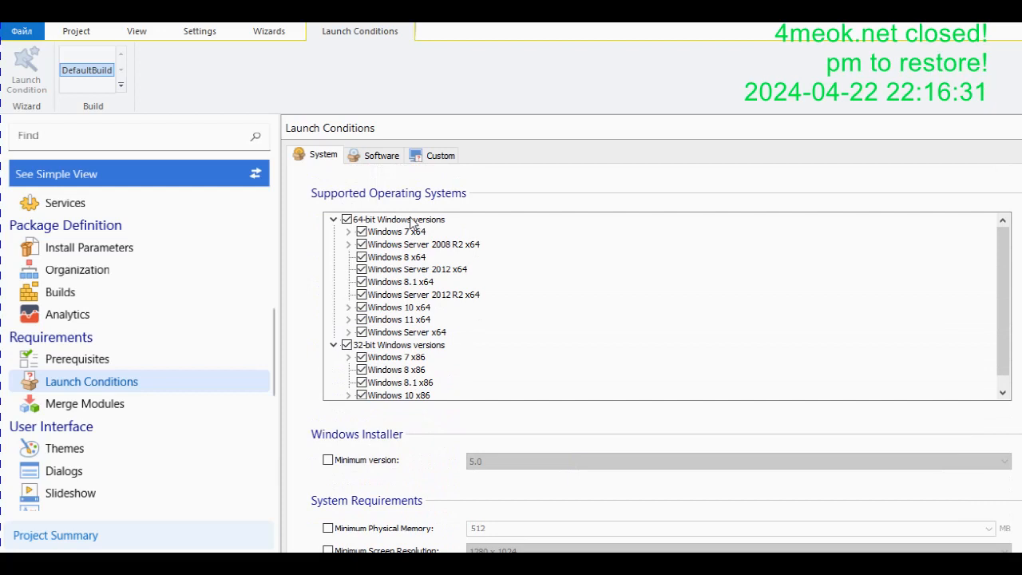
Review the software and custom launch conditions, and view the Merge Modules page.
left_click(374, 161)
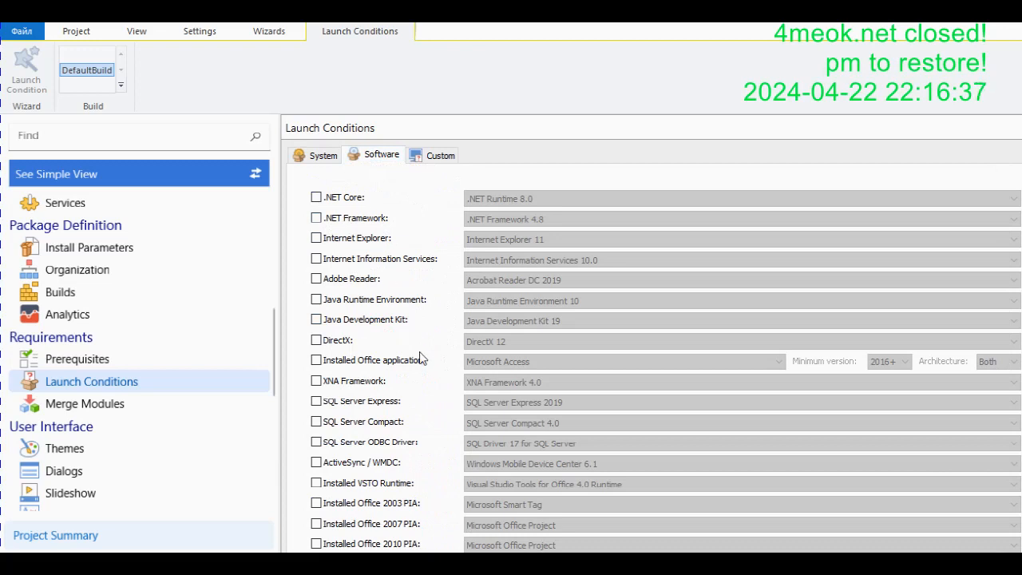
scroll(425, 443, "down", 3)
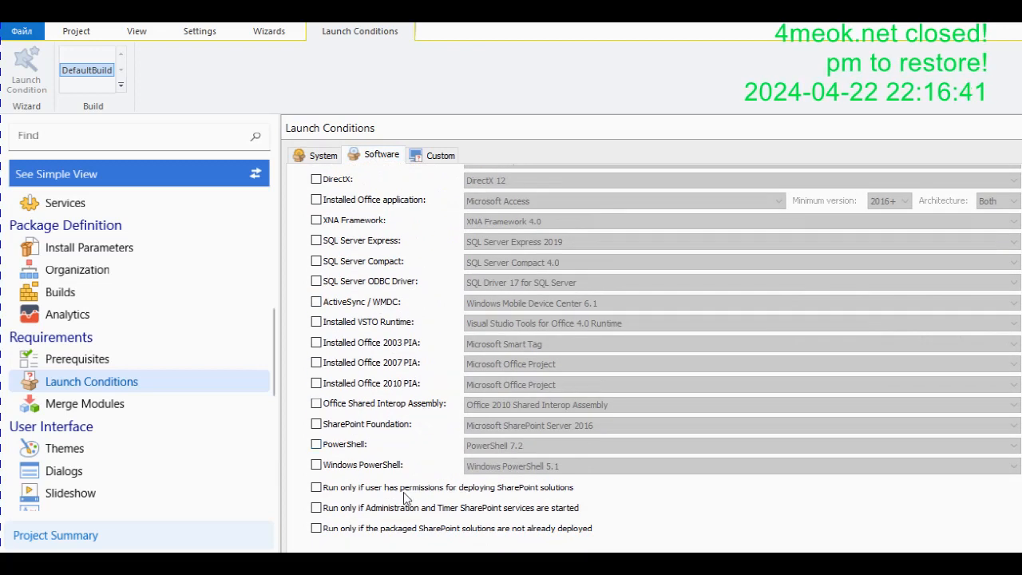
scroll(411, 340, "up", 3)
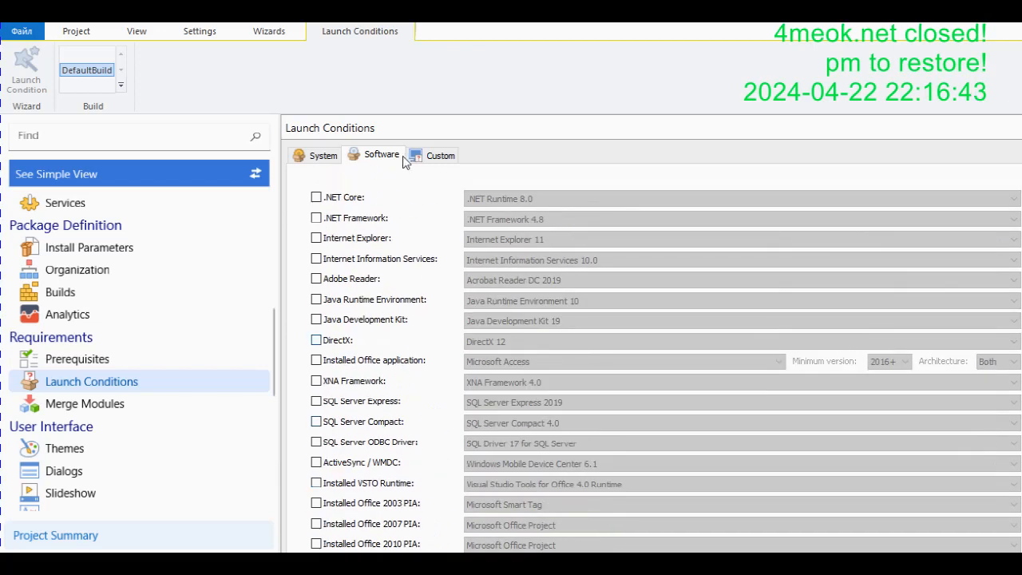
left_click(431, 156)
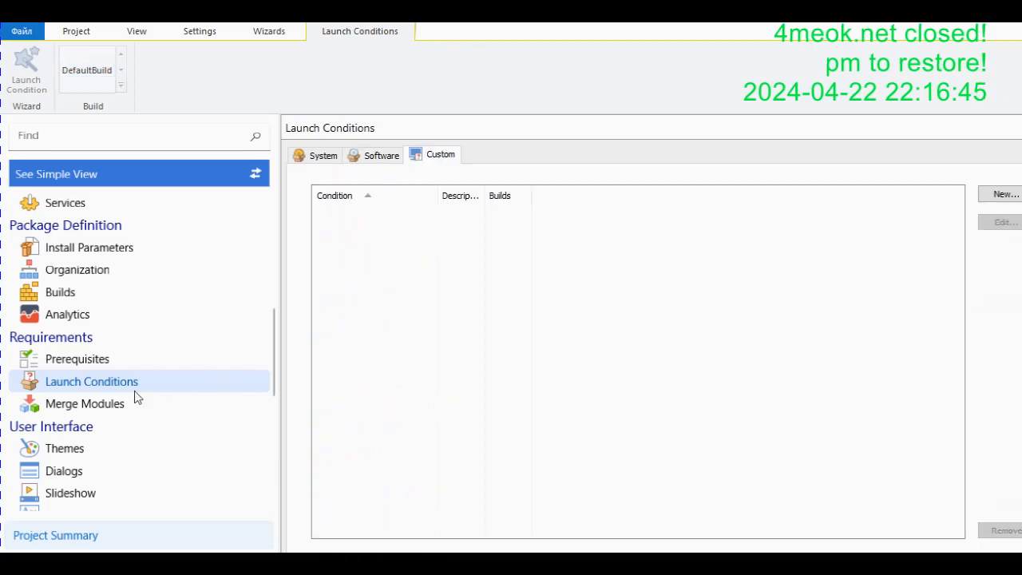
left_click(89, 410)
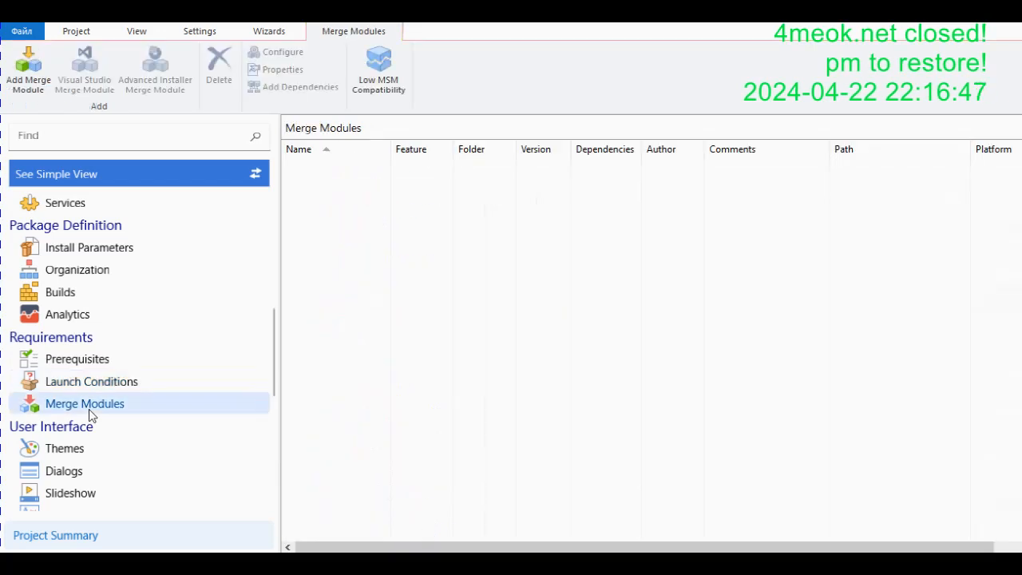
Review the installer theme's preview along with its user interface settings, images and text styles.
scroll(169, 406, "down", 2)
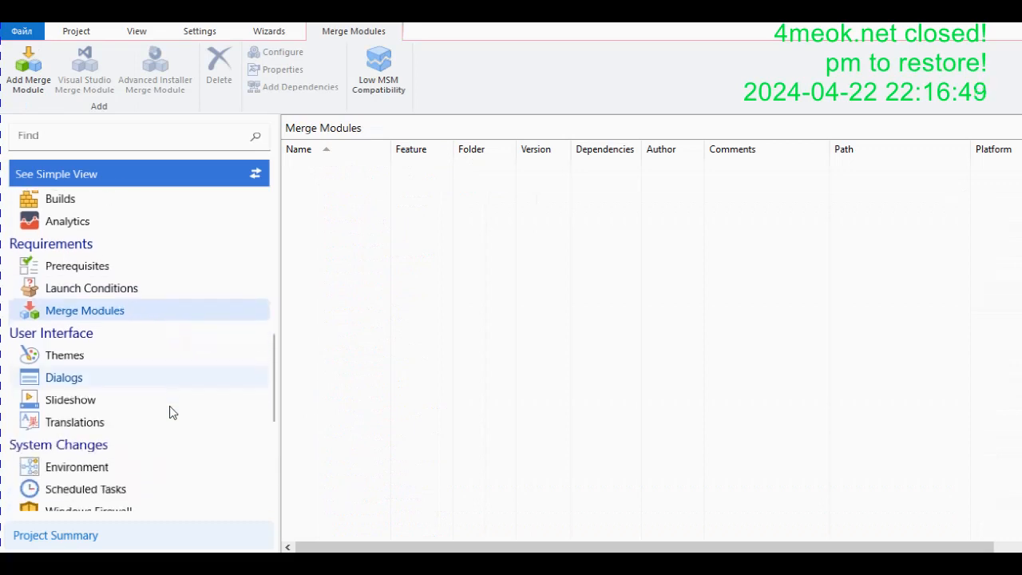
left_click(89, 353)
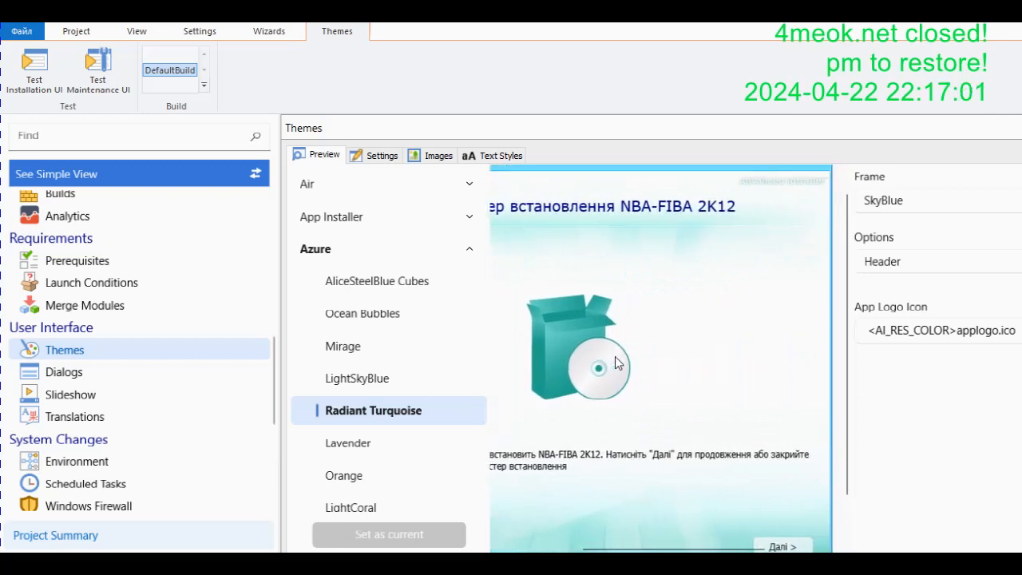
scroll(615, 356, "down", 1)
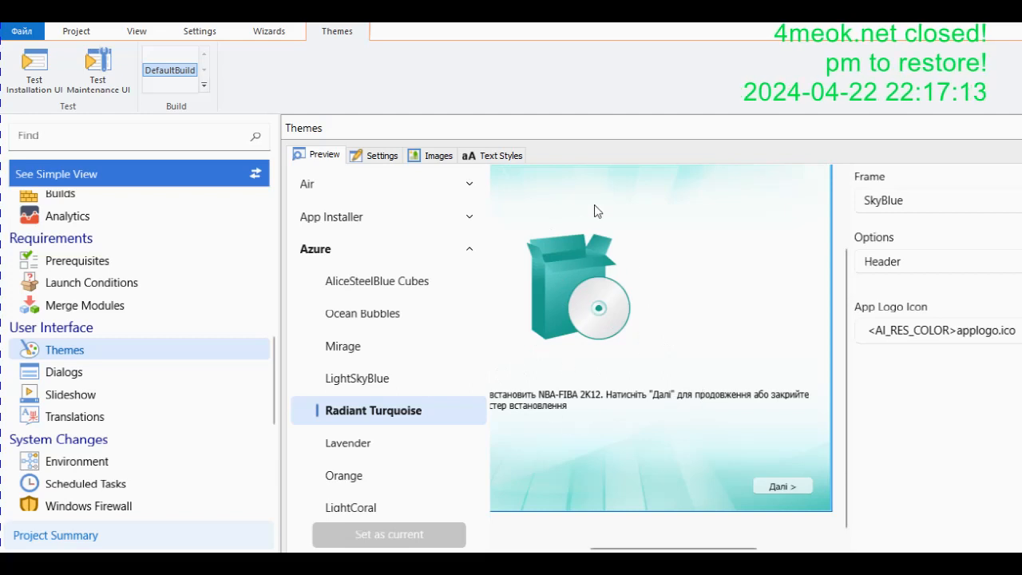
left_click(378, 159)
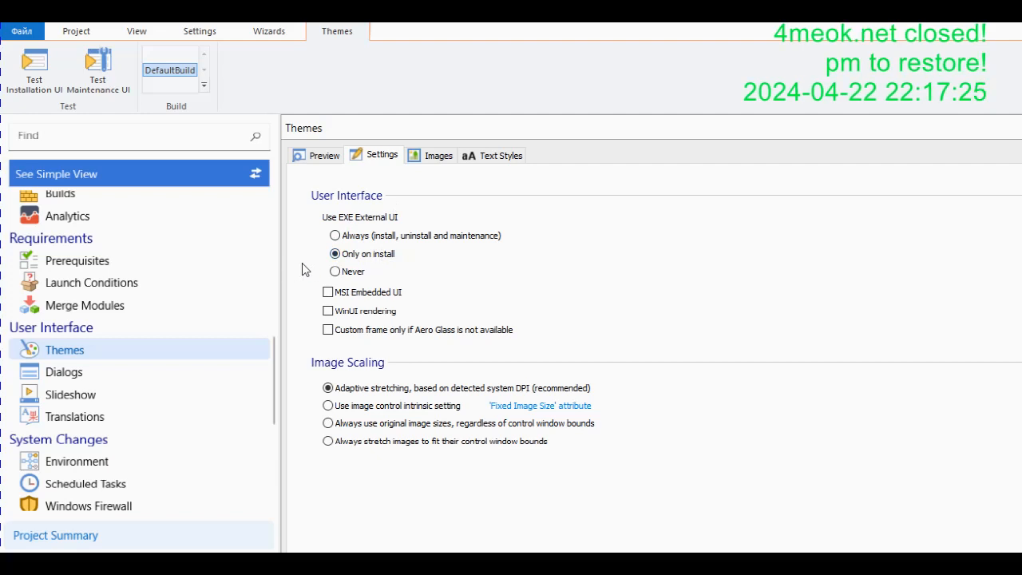
left_click(431, 155)
left_click(490, 156)
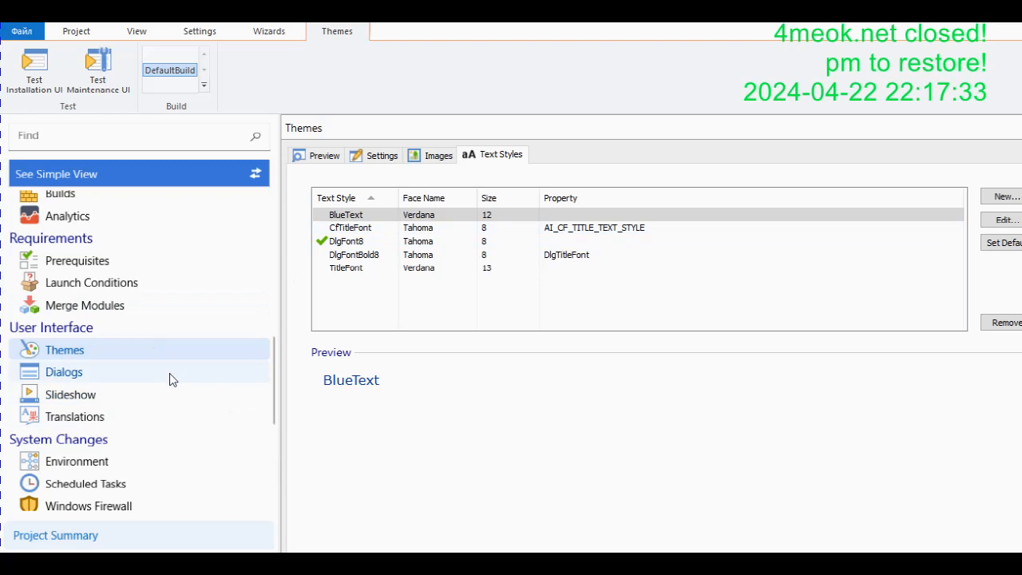
View the Dialogs page with its install sequence, and the Slideshow page.
left_click(64, 372)
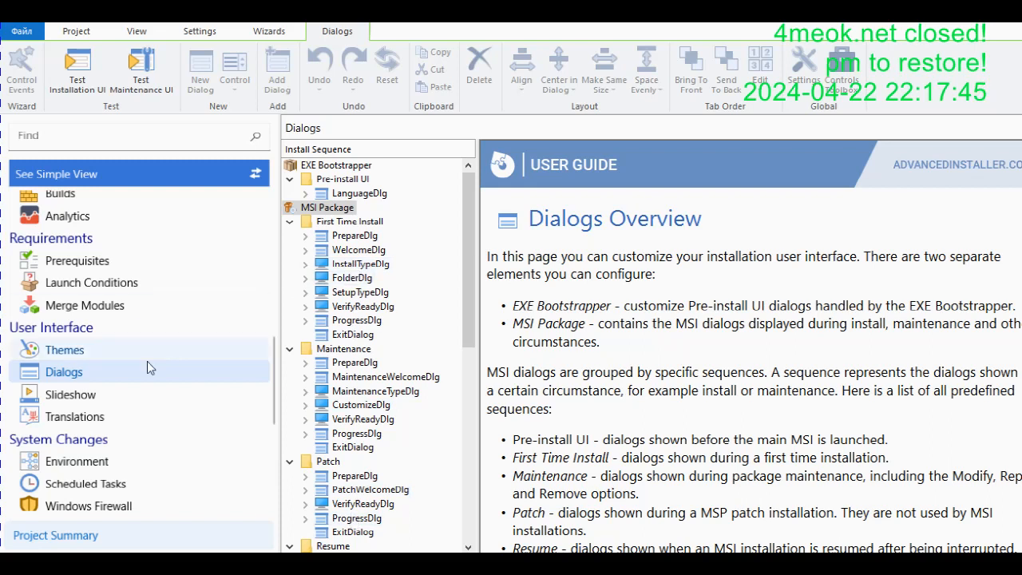
left_click(89, 393)
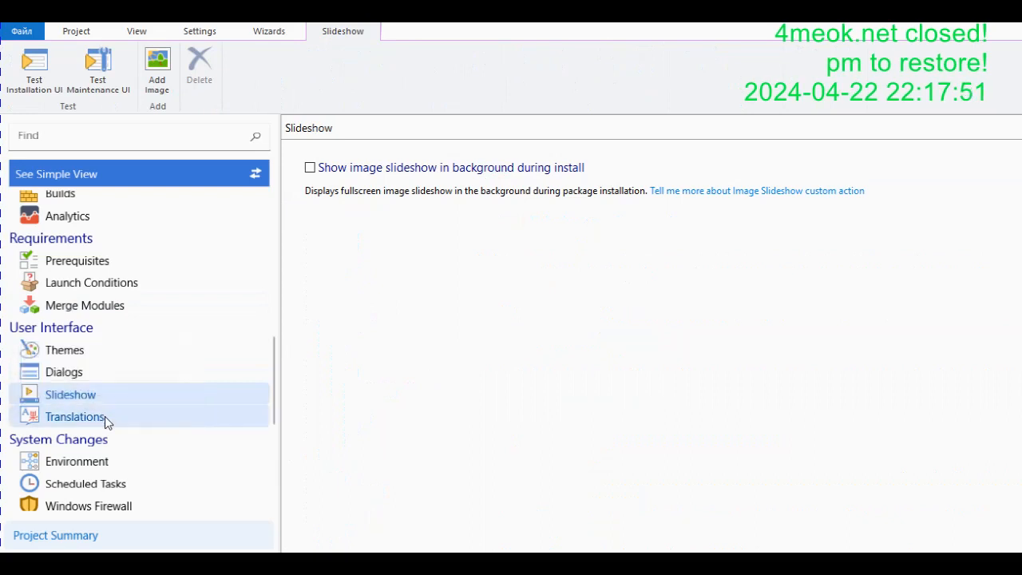
Filter the build languages on the Translations page to show only the selected ones.
left_click(105, 416)
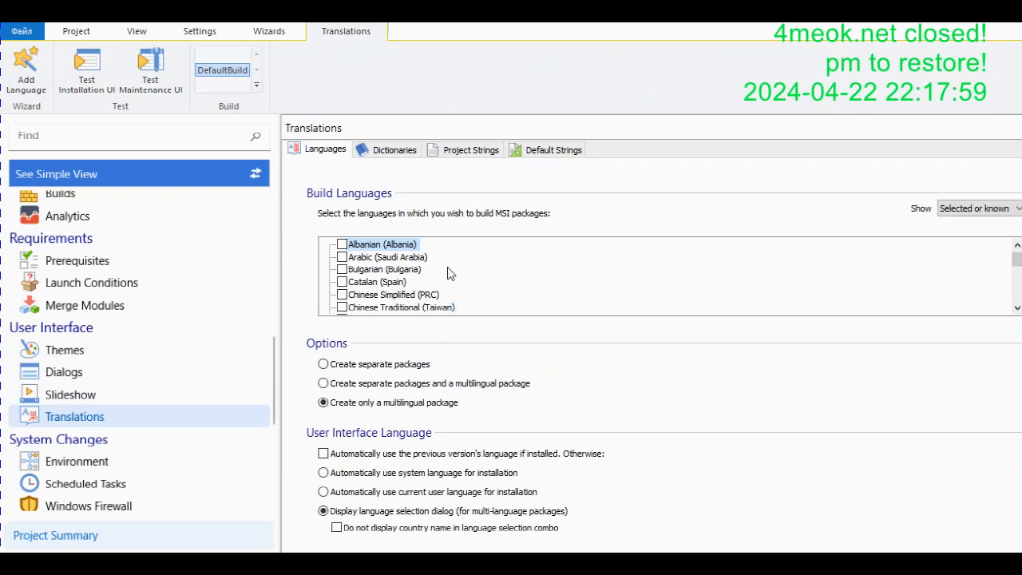
left_click(978, 208)
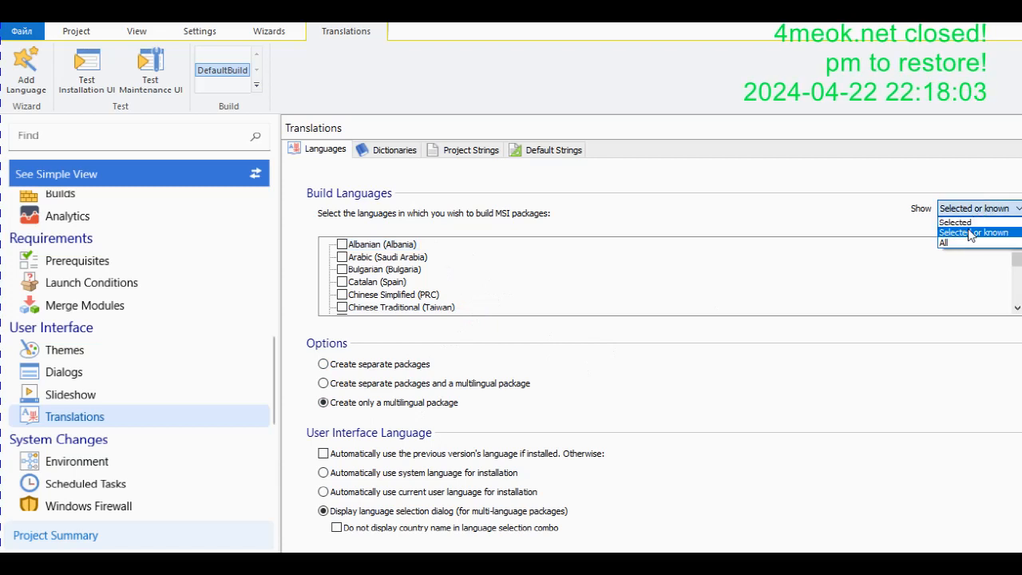
left_click(971, 233)
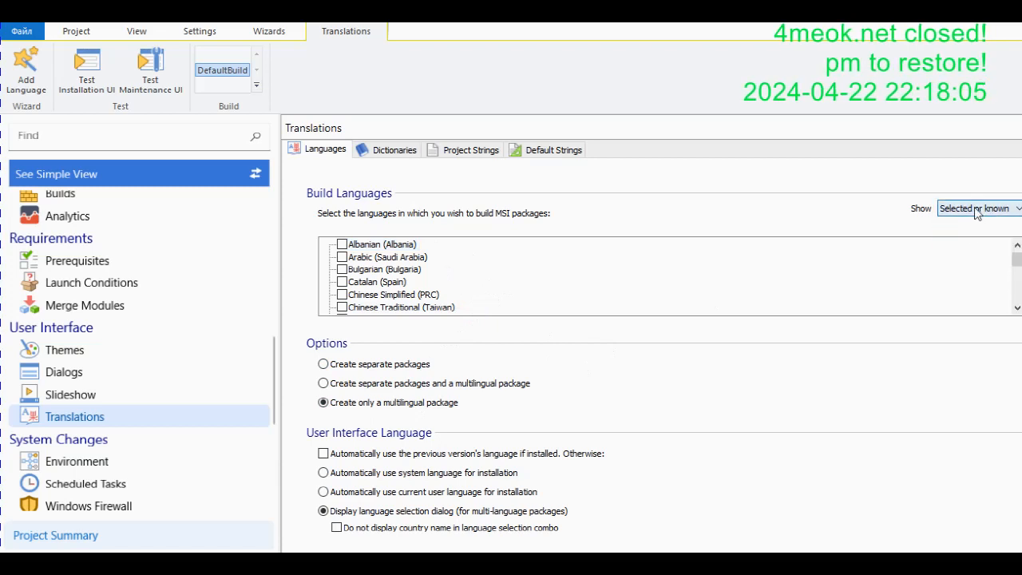
left_click(975, 209)
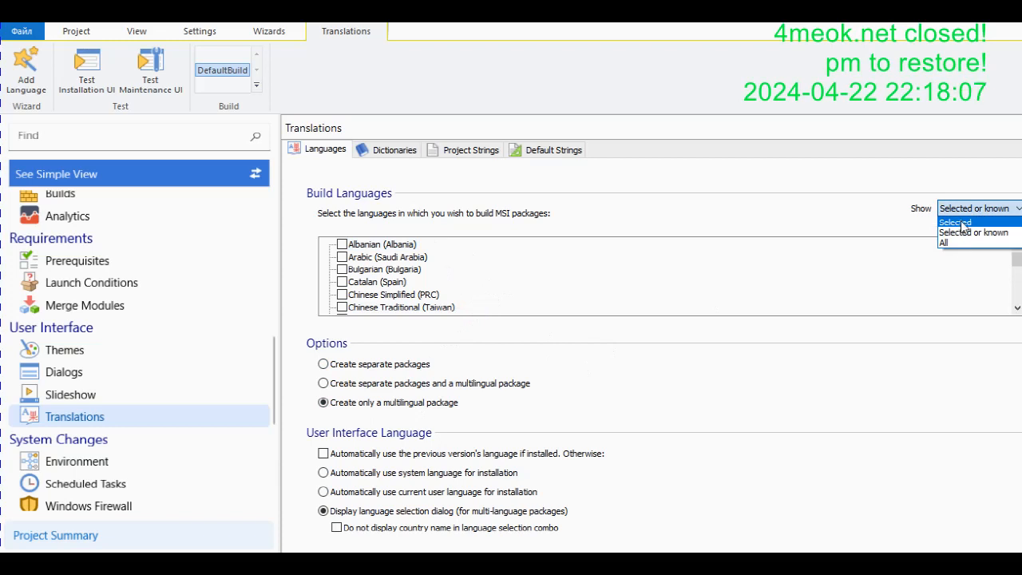
left_click(961, 223)
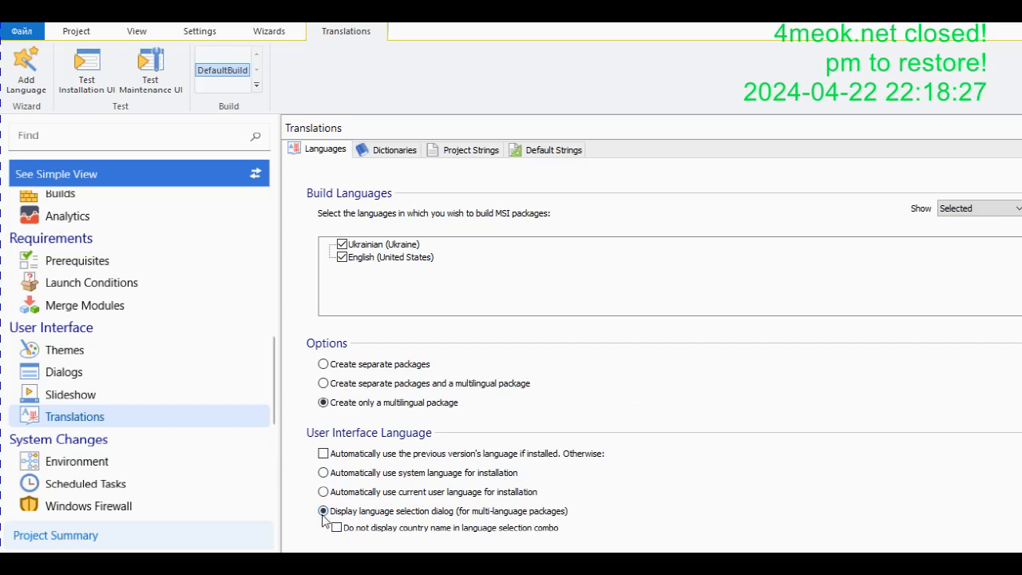
Review the translation dictionaries, project strings and default strings, and view the Environment Variables page.
left_click(388, 158)
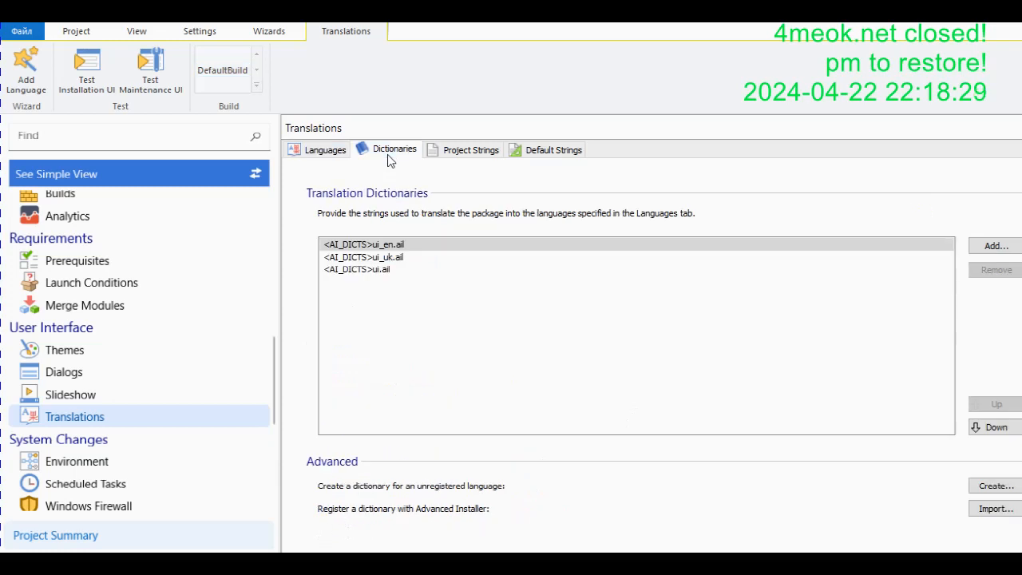
left_click(456, 152)
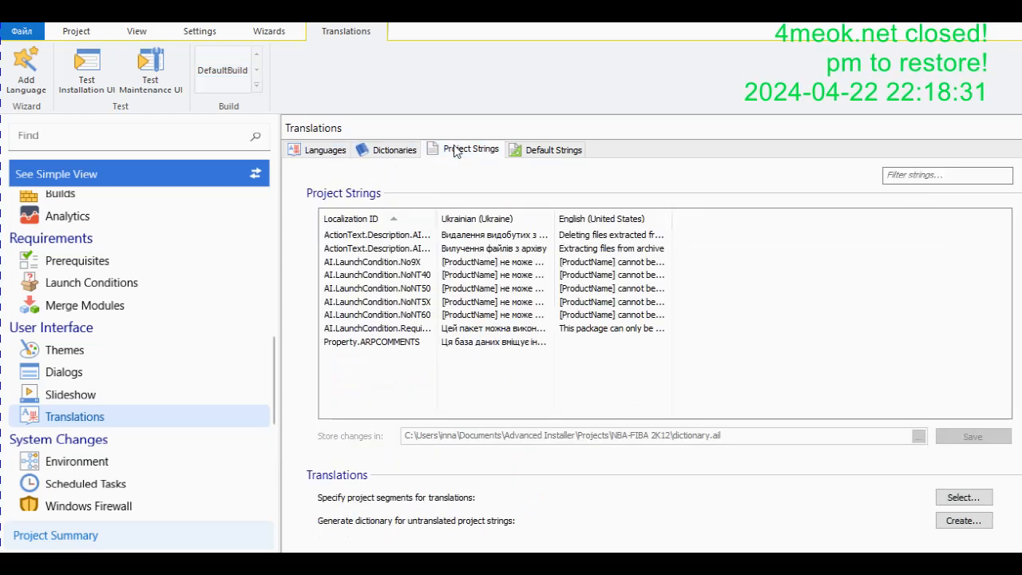
left_click(539, 154)
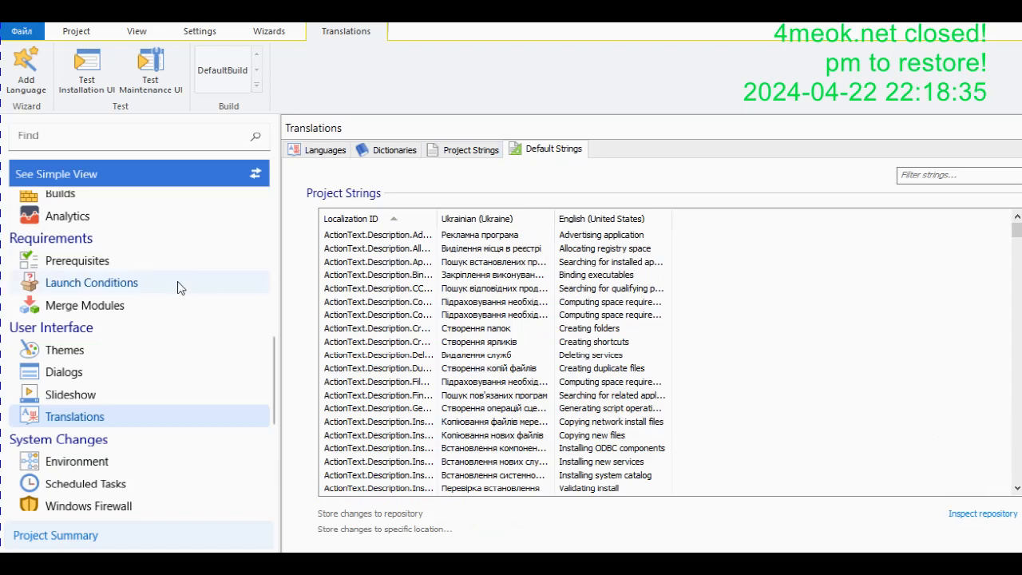
left_click(94, 461)
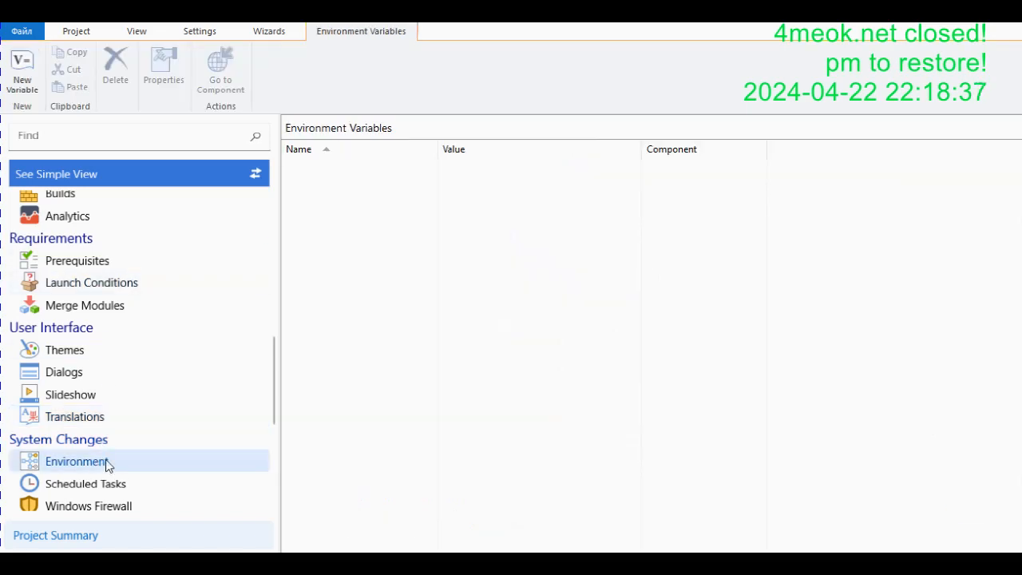
View the Scheduled Tasks, Windows Firewall, Users and Groups, and COM pages under System Changes.
scroll(198, 447, "down", 5)
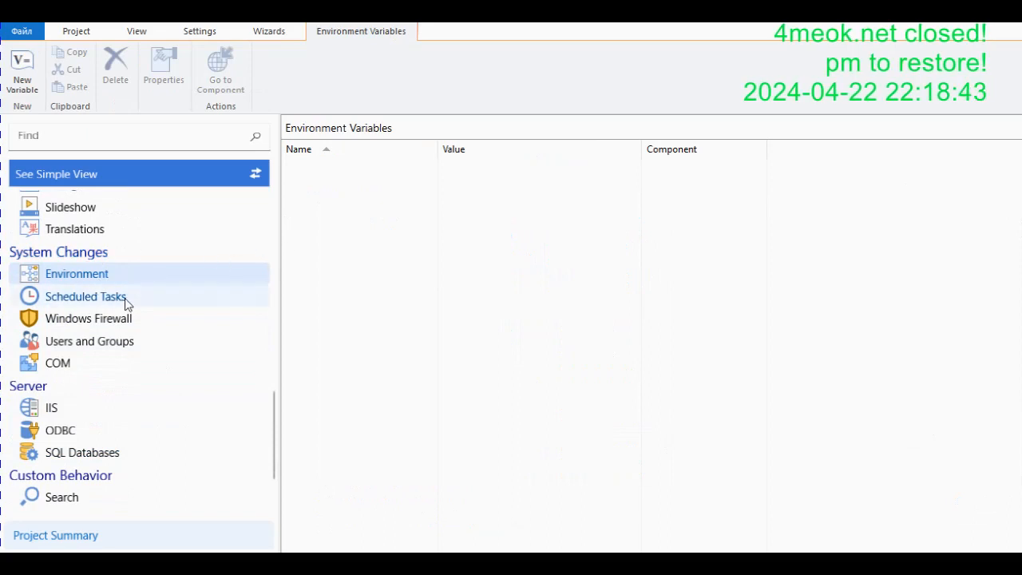
left_click(126, 303)
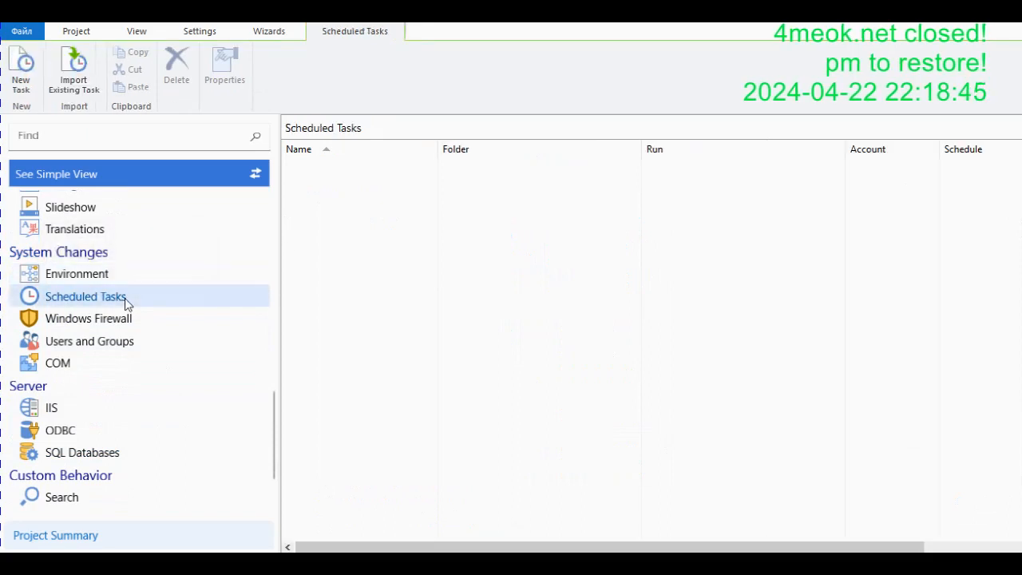
left_click(130, 325)
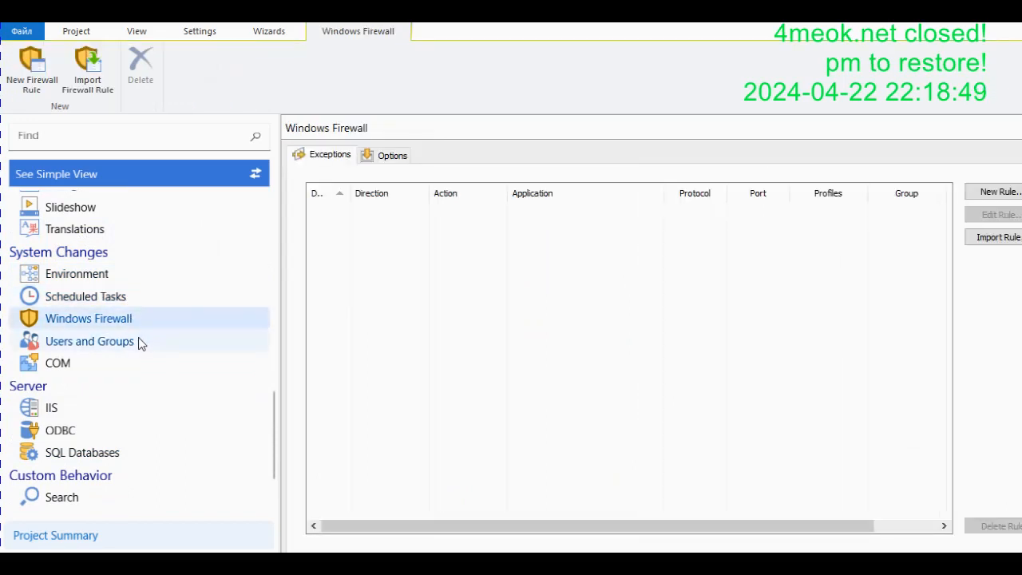
left_click(132, 341)
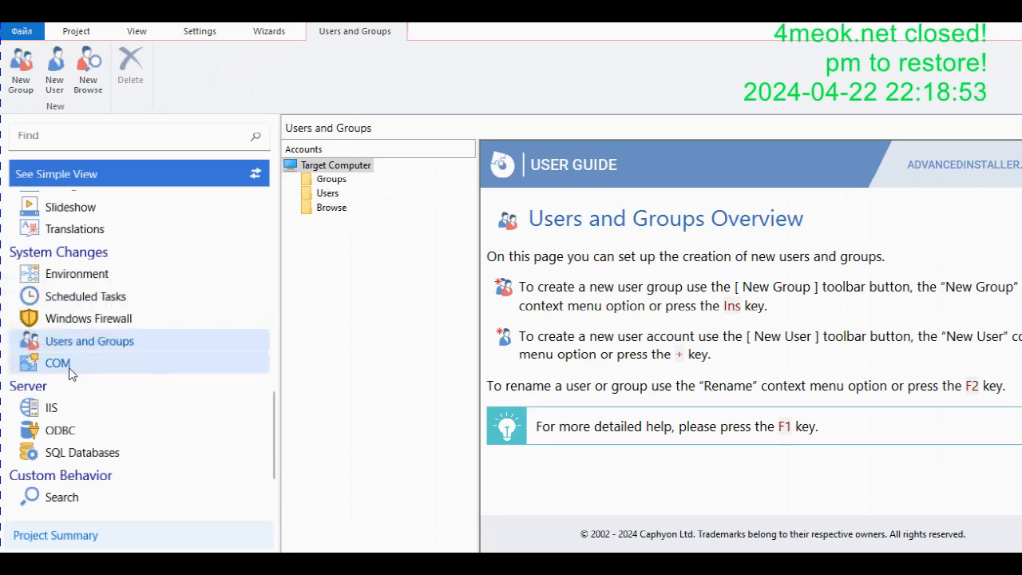
left_click(69, 367)
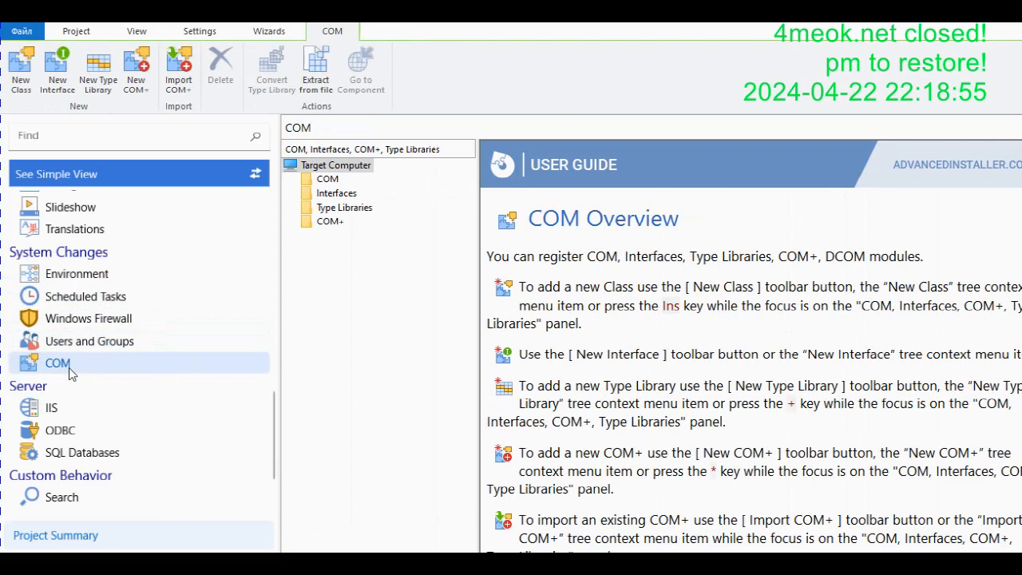
Review the Server pages: IIS with its Web Deploy Packages and IIS Browse items, ODBC, and SQL Databases.
left_click(52, 408)
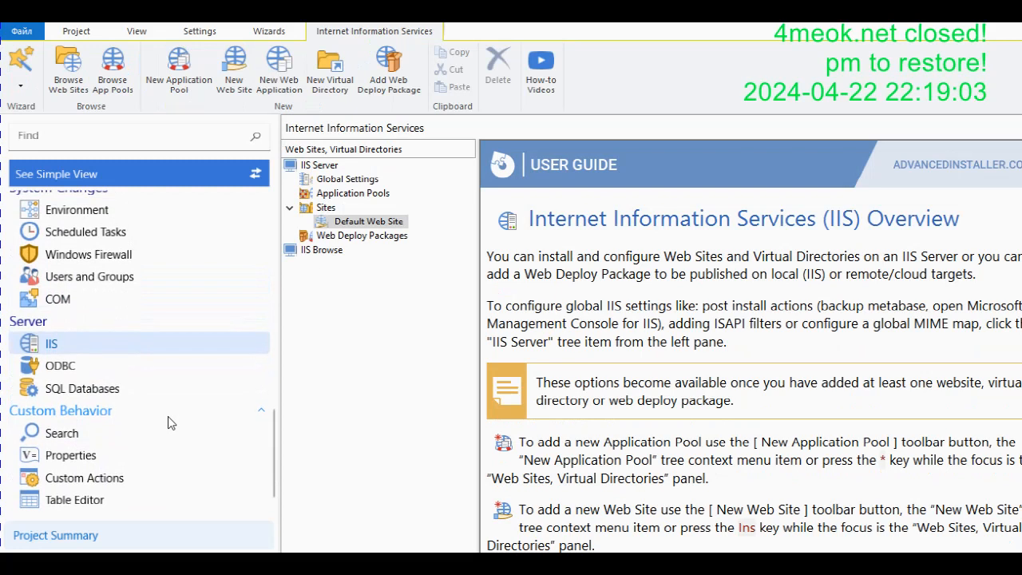
left_click(348, 239)
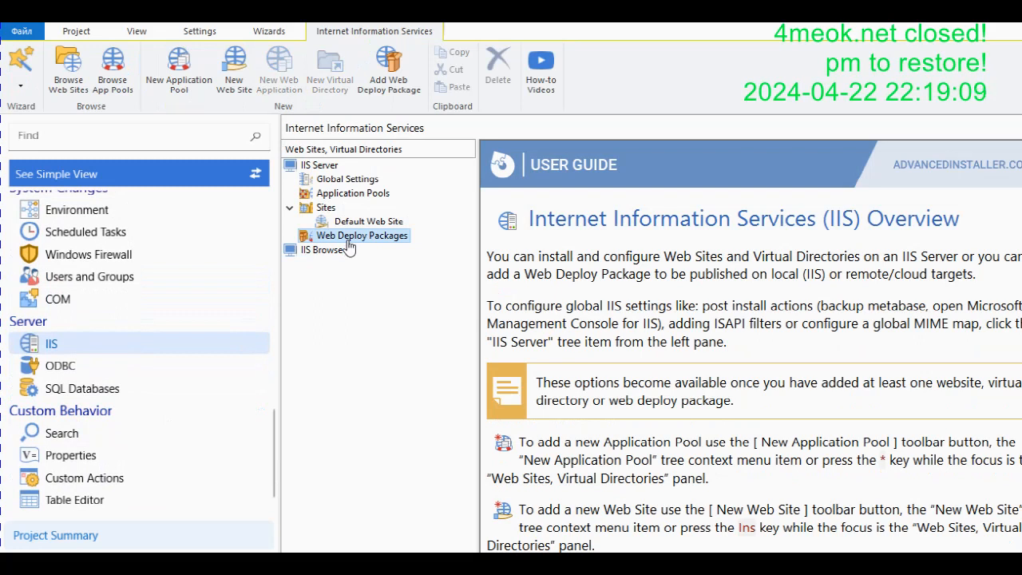
left_click(332, 250)
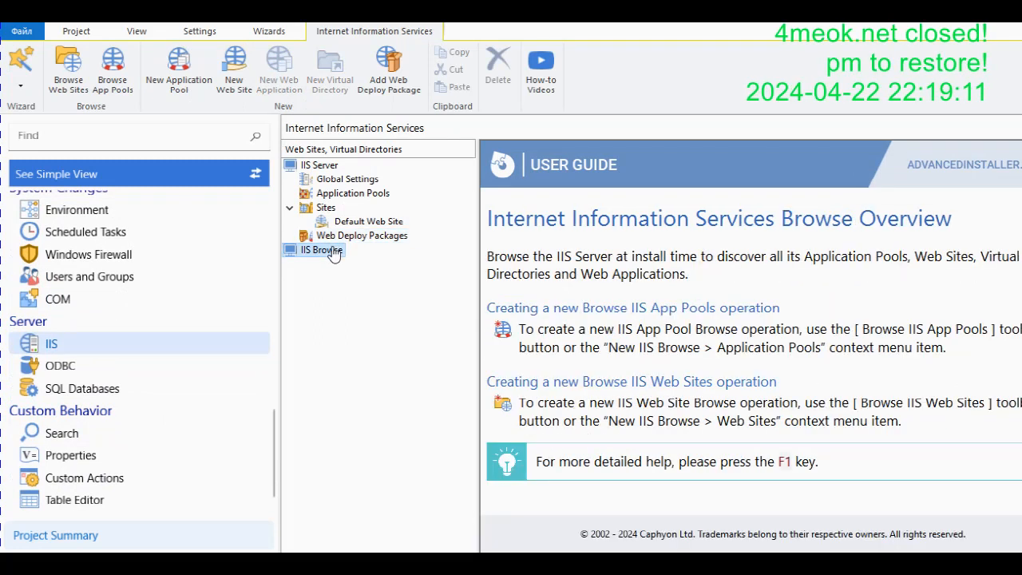
left_click(65, 372)
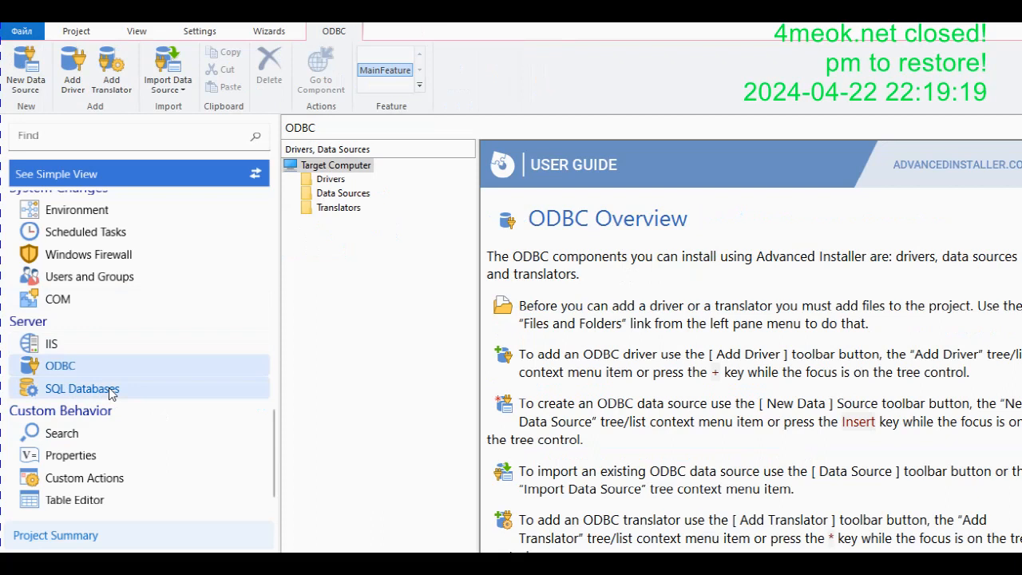
left_click(110, 391)
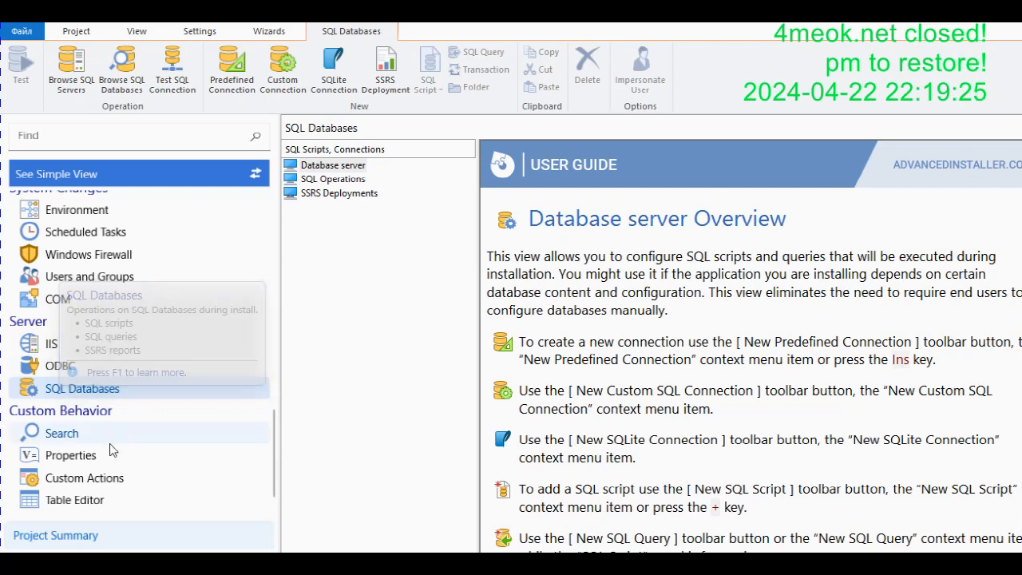
View the Custom Behavior pages: Search, Properties, Custom Actions and Table Editor.
left_click(71, 433)
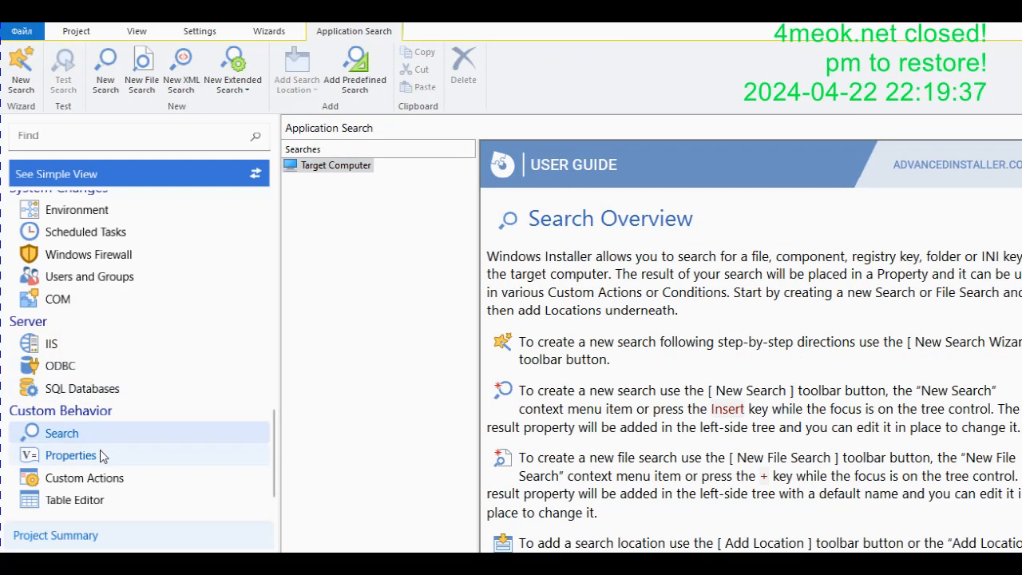
left_click(100, 451)
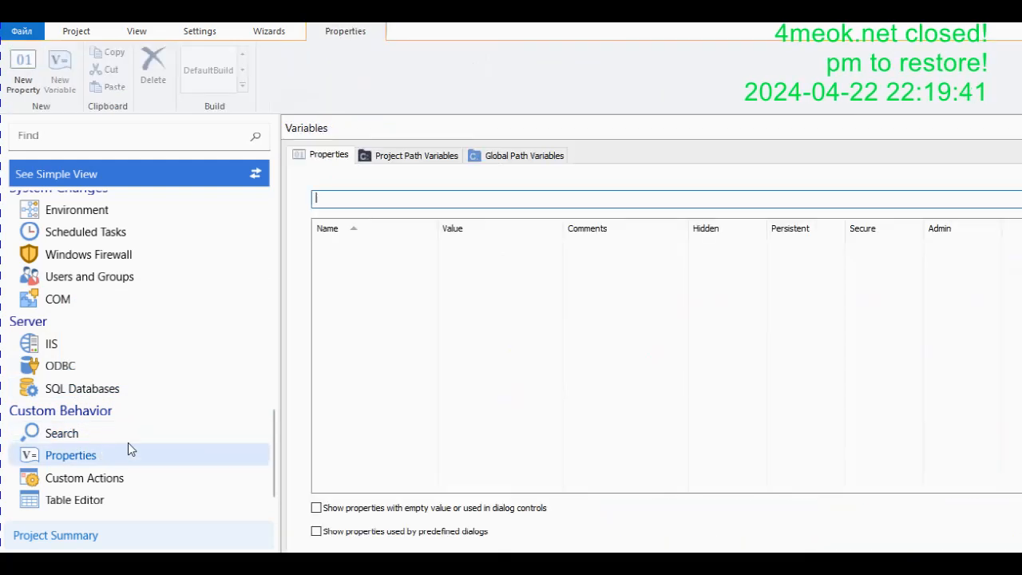
left_click(106, 478)
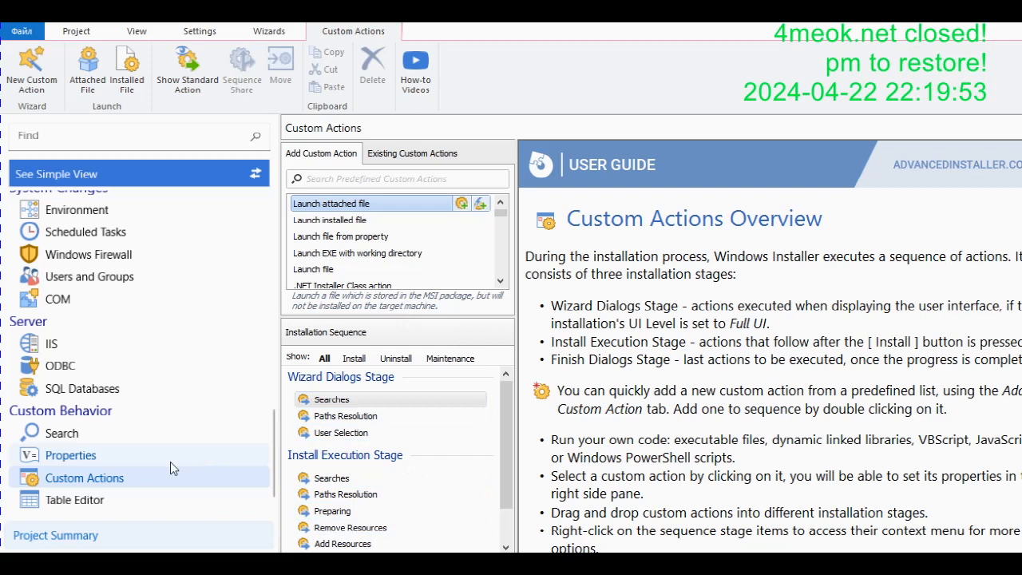
left_click(100, 503)
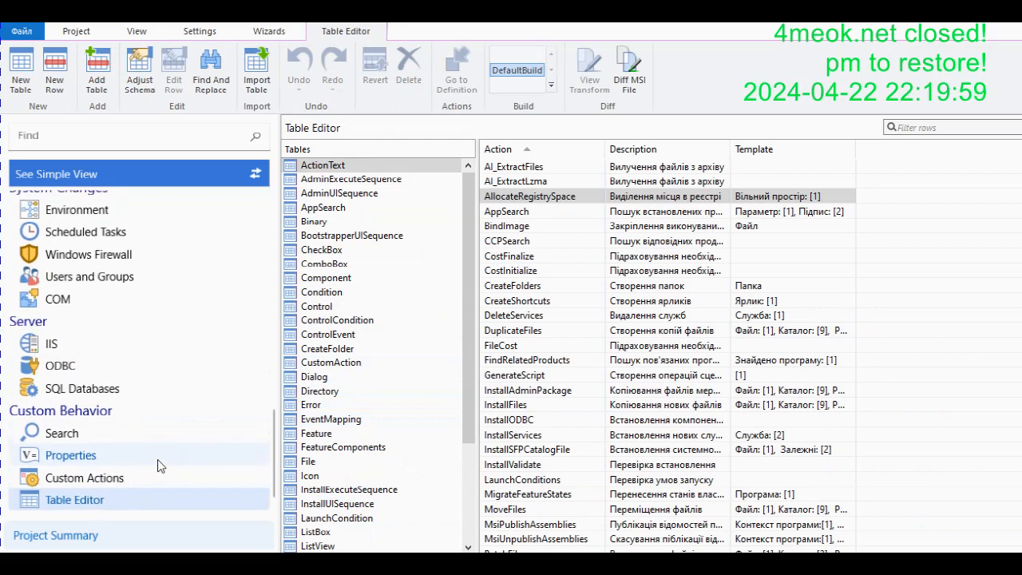
View the Project Summary, open the product version's source in Product Details, and return to the summary.
left_click(74, 542)
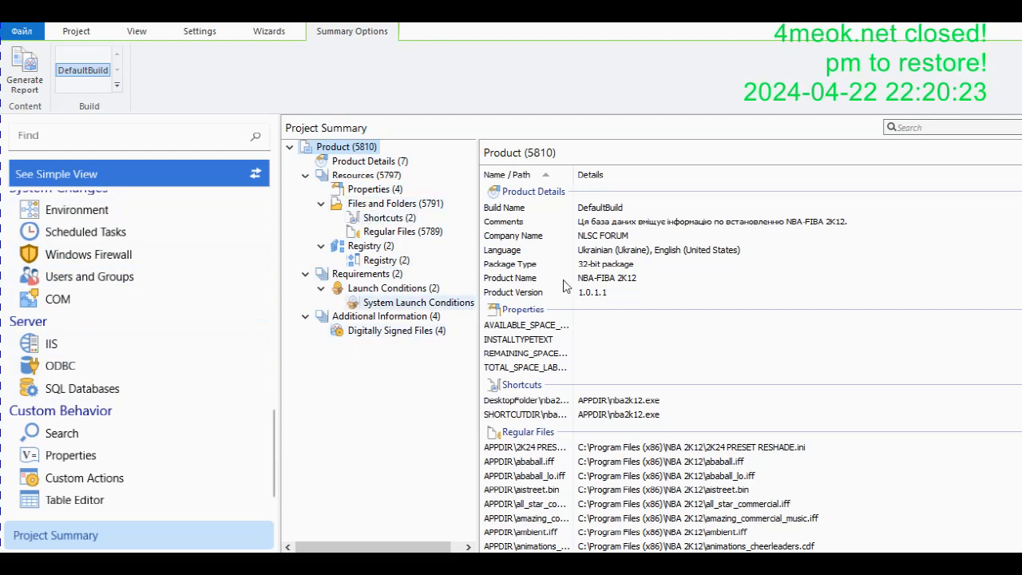
double_click(598, 293)
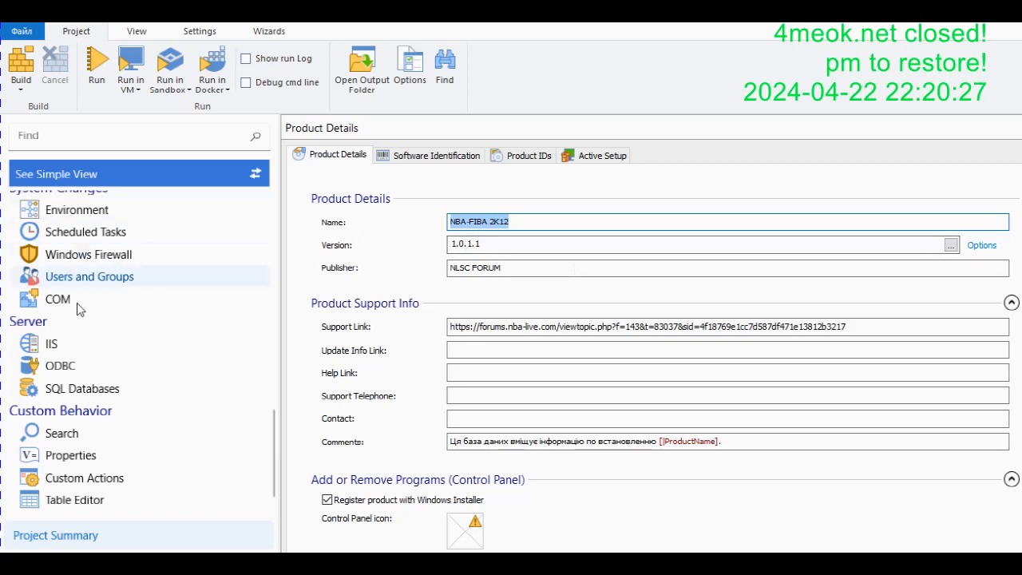
left_click(94, 541)
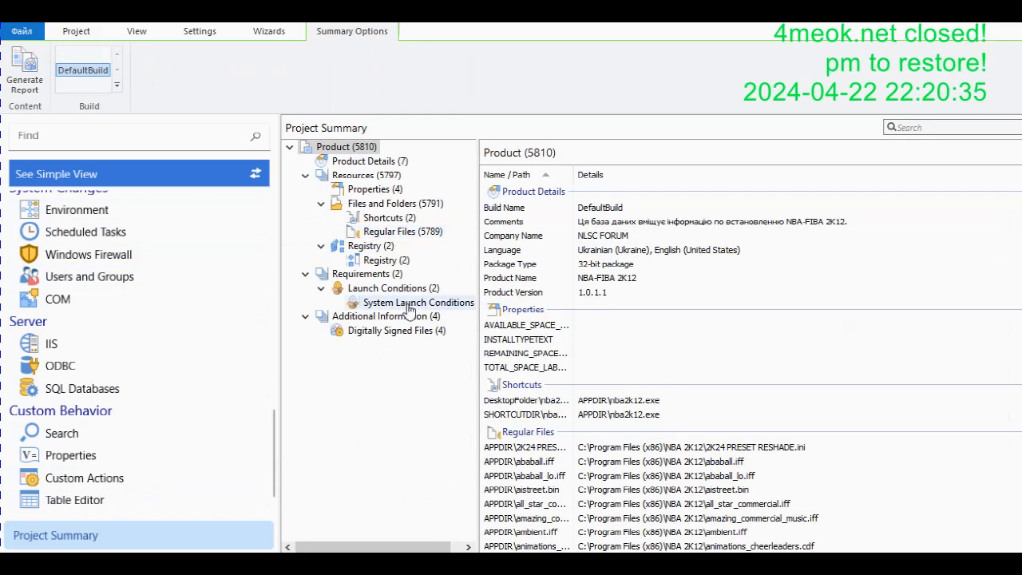
Examine the Registry entries in the Project Summary, widening the Name / Path column to show their full paths.
left_click(374, 263)
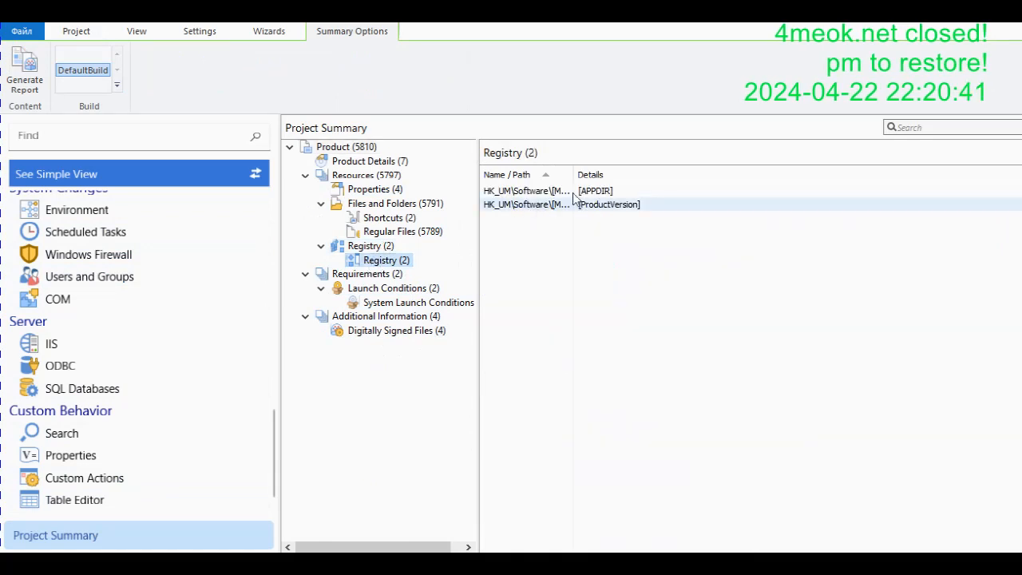
left_click_drag(574, 172, 747, 157)
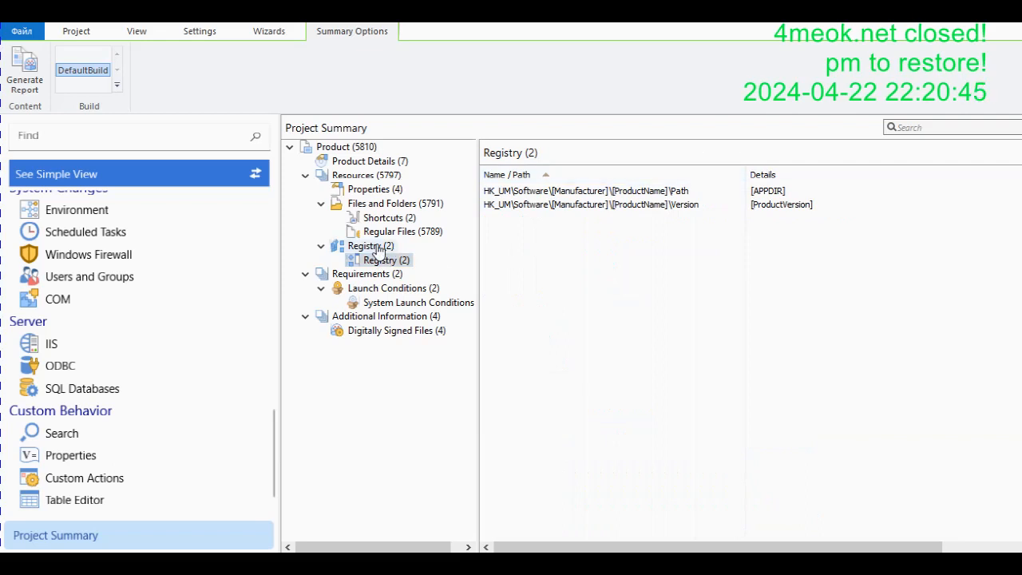
Review the Requirements, Launch Conditions and Properties entries in the Project Summary.
left_click(366, 276)
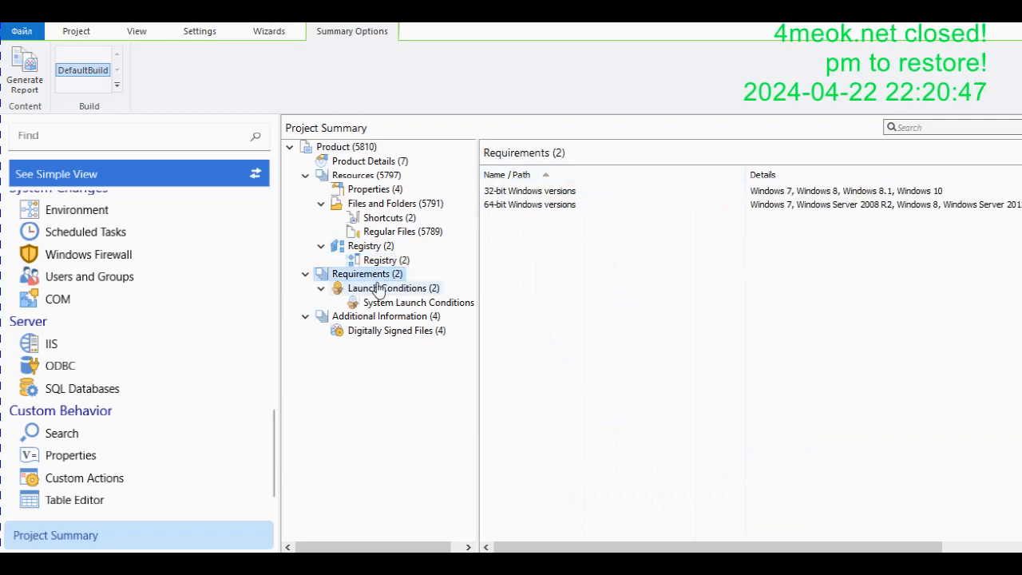
left_click(380, 290)
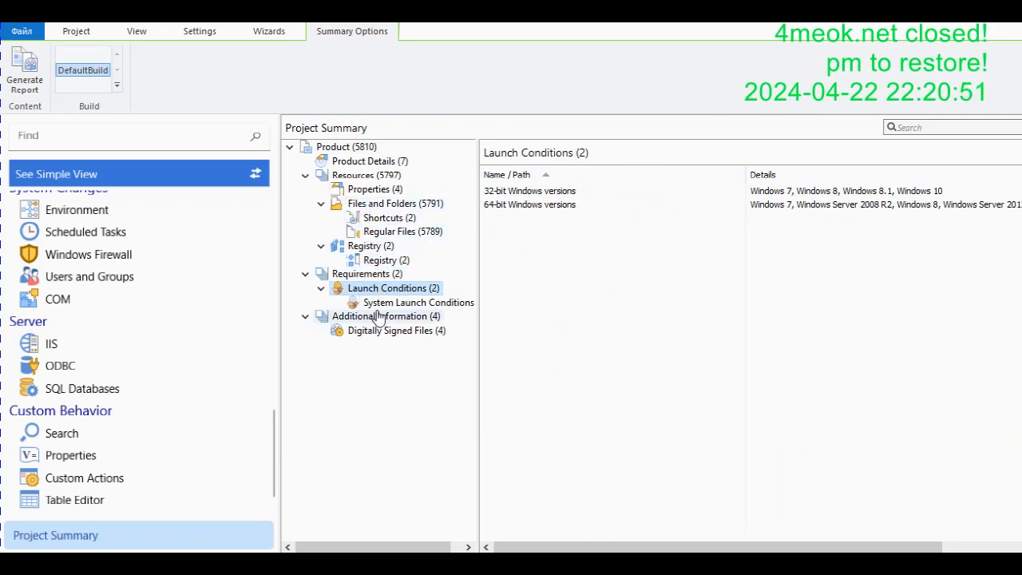
left_click(374, 192)
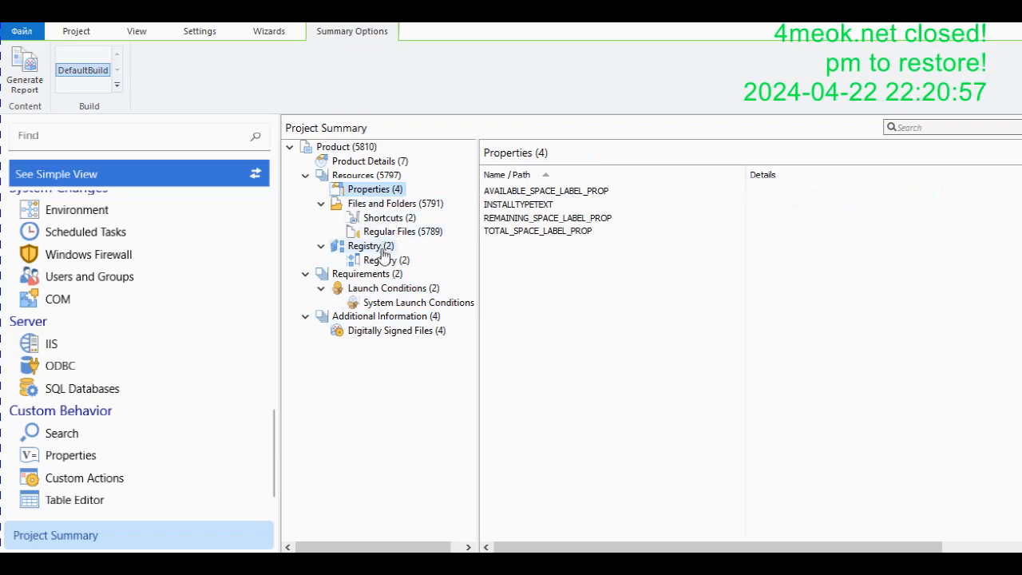
left_click(380, 289)
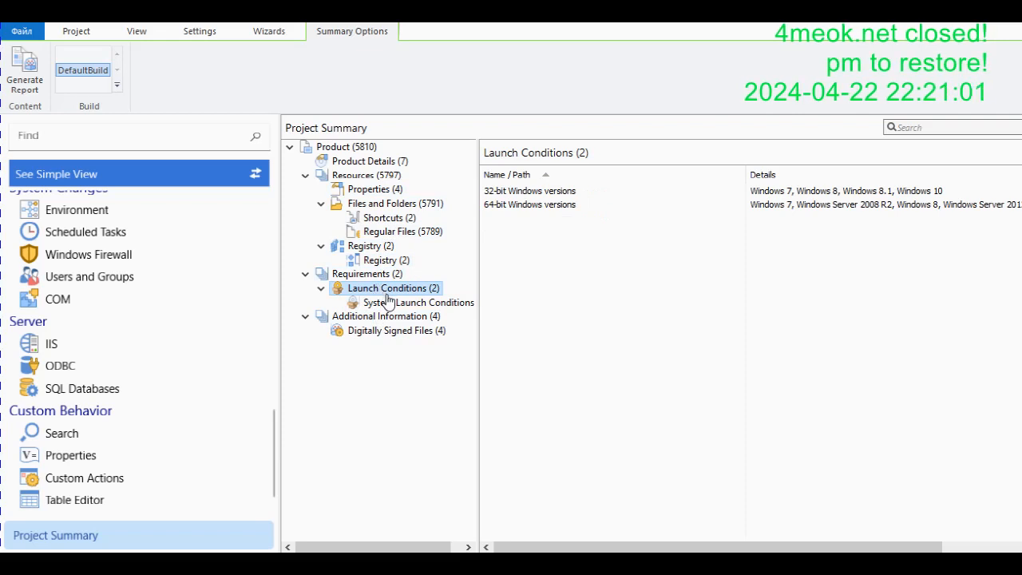
left_click(389, 302)
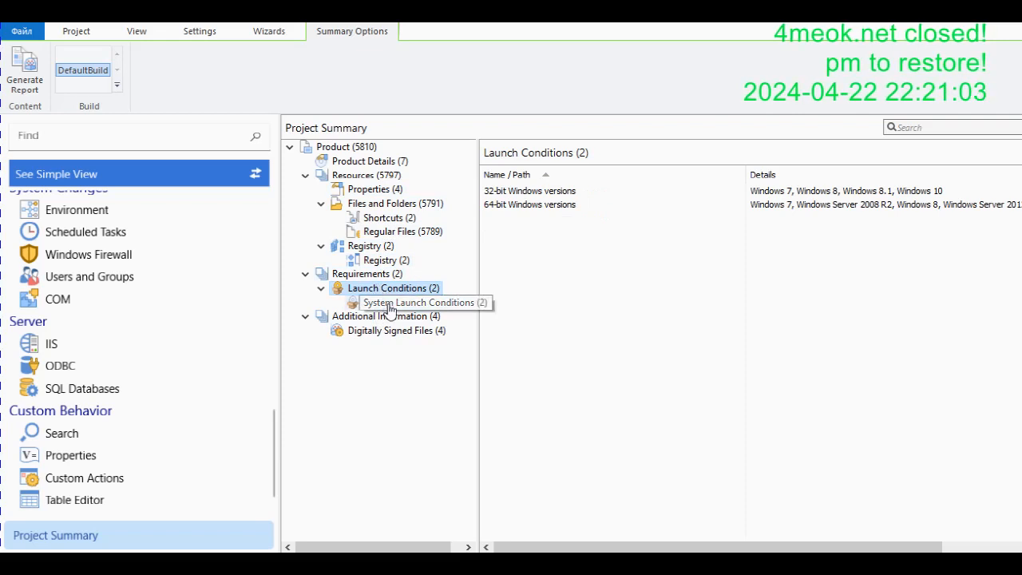